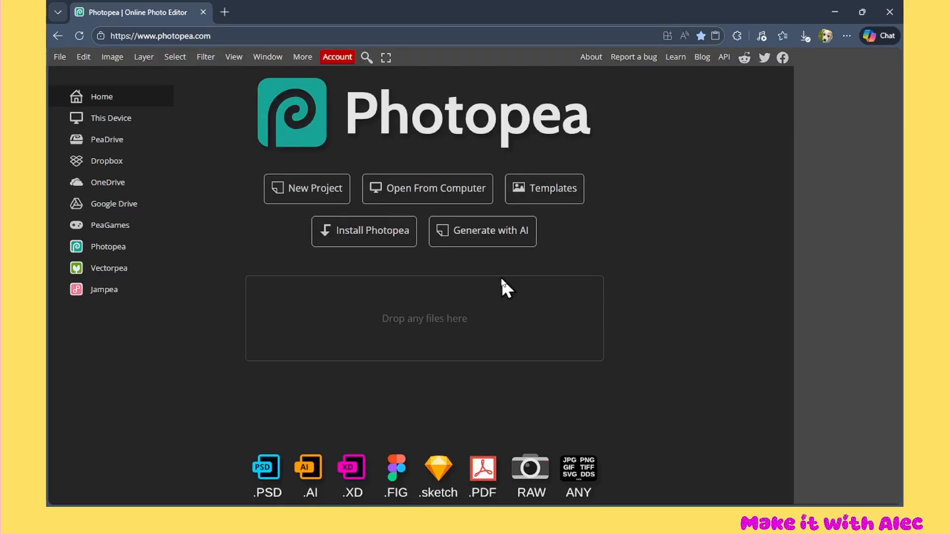
# Create a new A4 project at 300 DPI with a transparent background
pyautogui.click(316, 189)
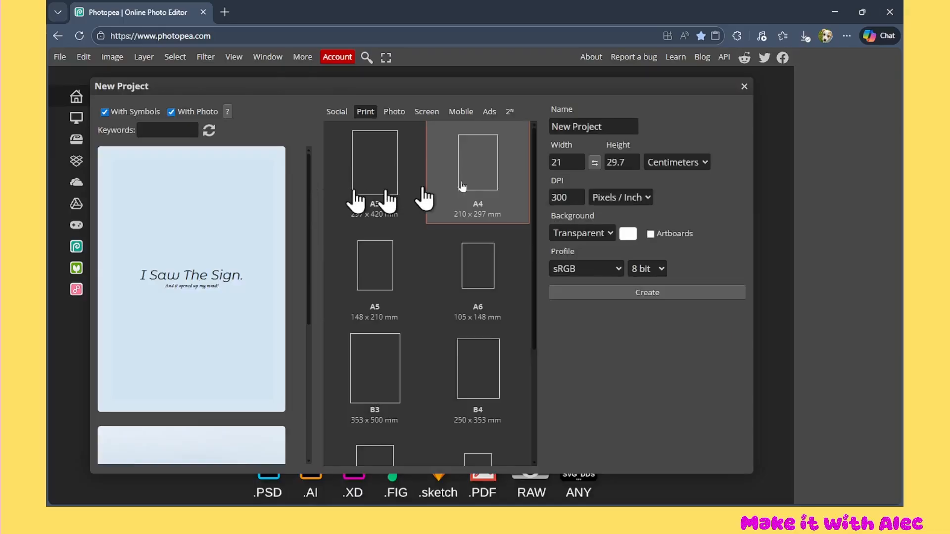
pyautogui.click(604, 236)
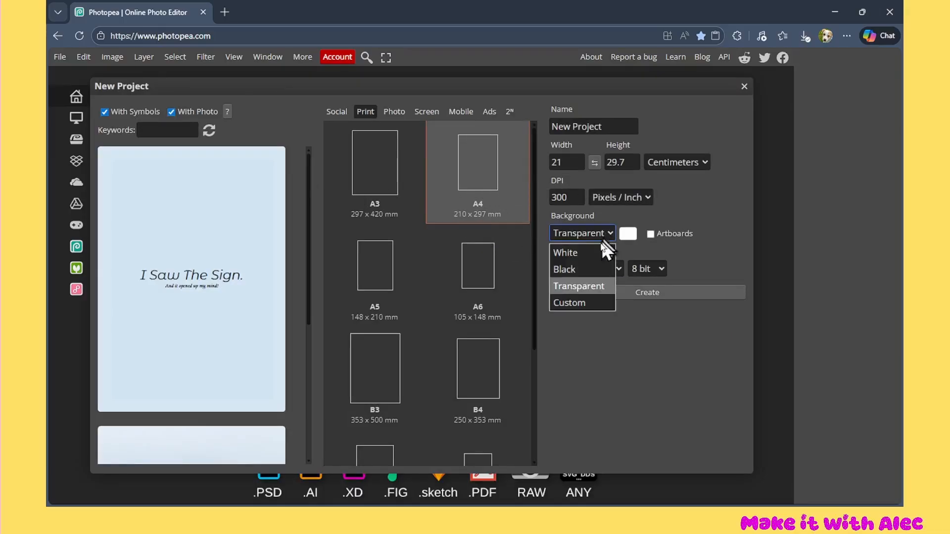
pyautogui.click(581, 289)
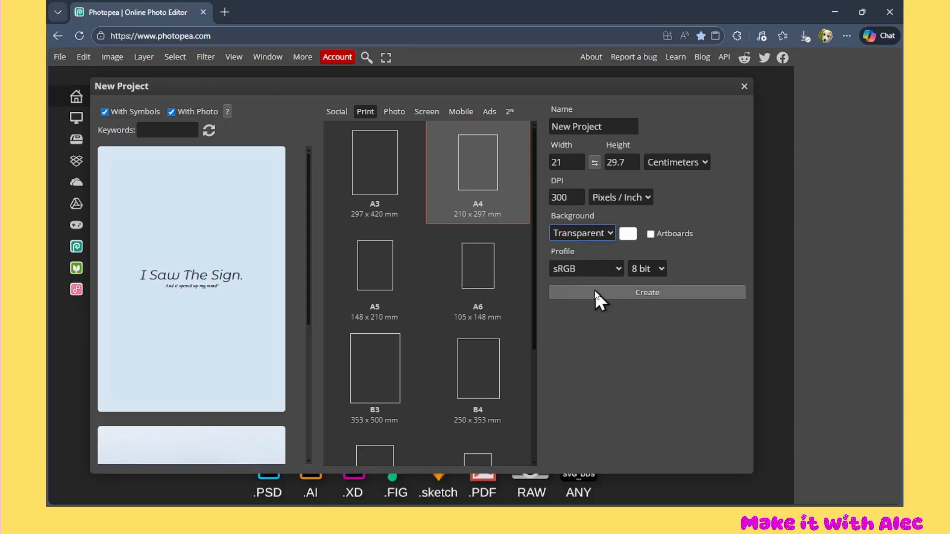
pyautogui.click(599, 293)
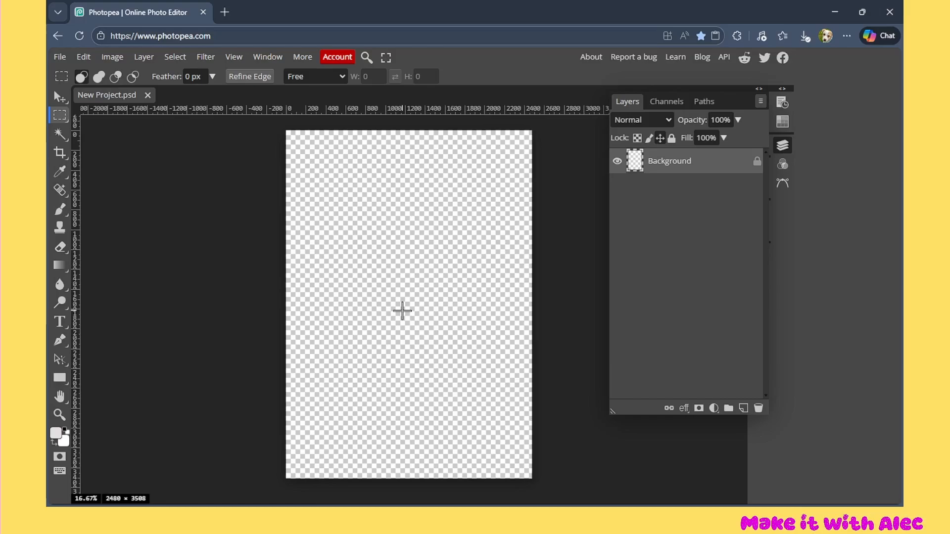
# Place the dog frame image on the canvas and enlarge it to the full page width
pyautogui.click(58, 57)
pyautogui.click(75, 93)
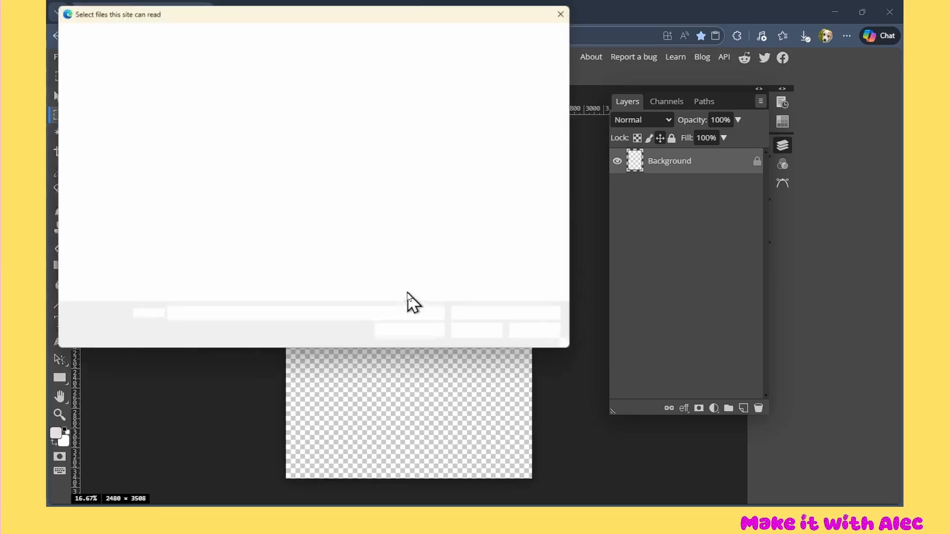
pyautogui.doubleClick(405, 104)
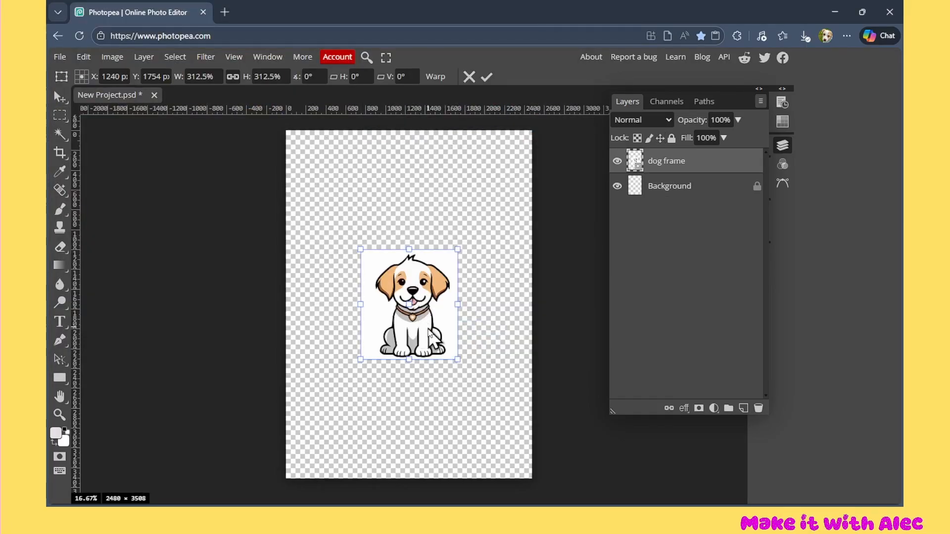
pyautogui.moveTo(437, 304); pyautogui.dragTo(357, 177)
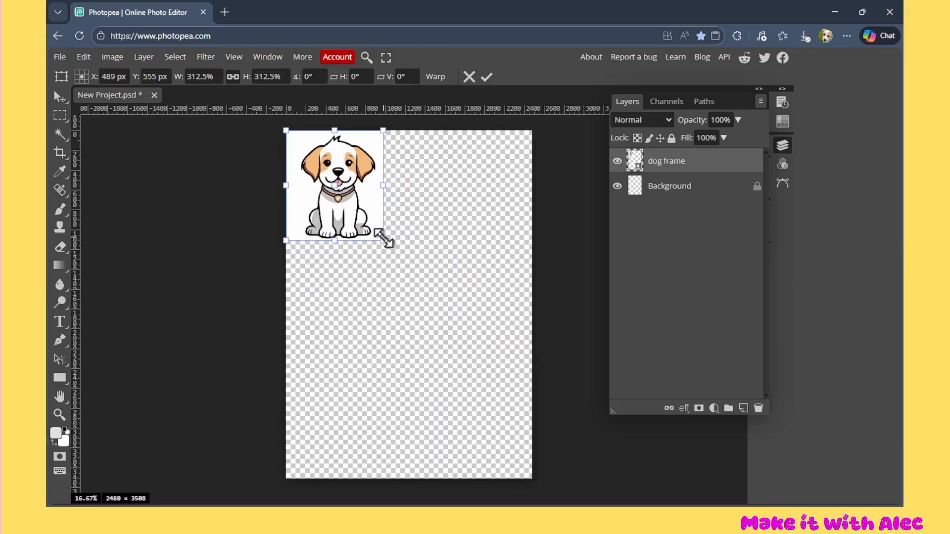
pyautogui.moveTo(386, 240); pyautogui.dragTo(534, 449)
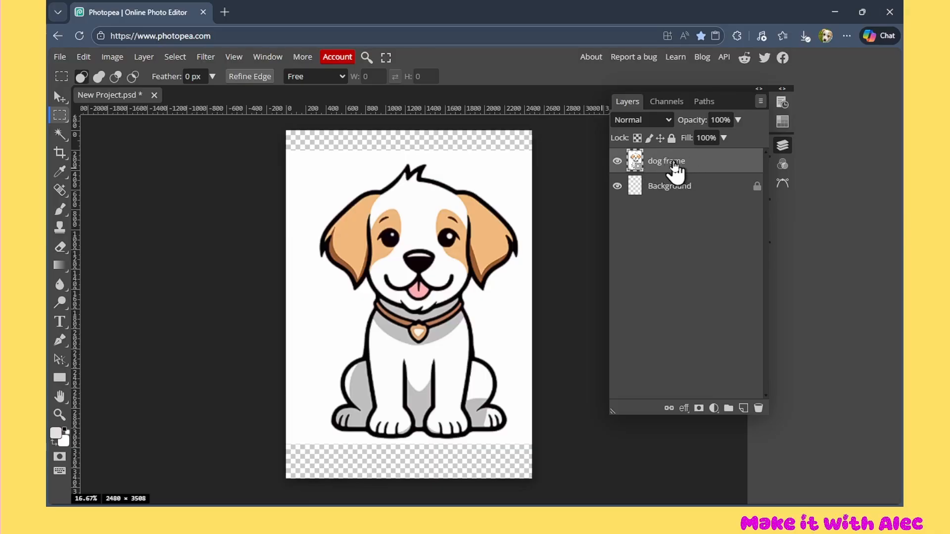
# Cut the whole dog out of its white background with Magic Cut, output to a new layer
pyautogui.click(150, 57)
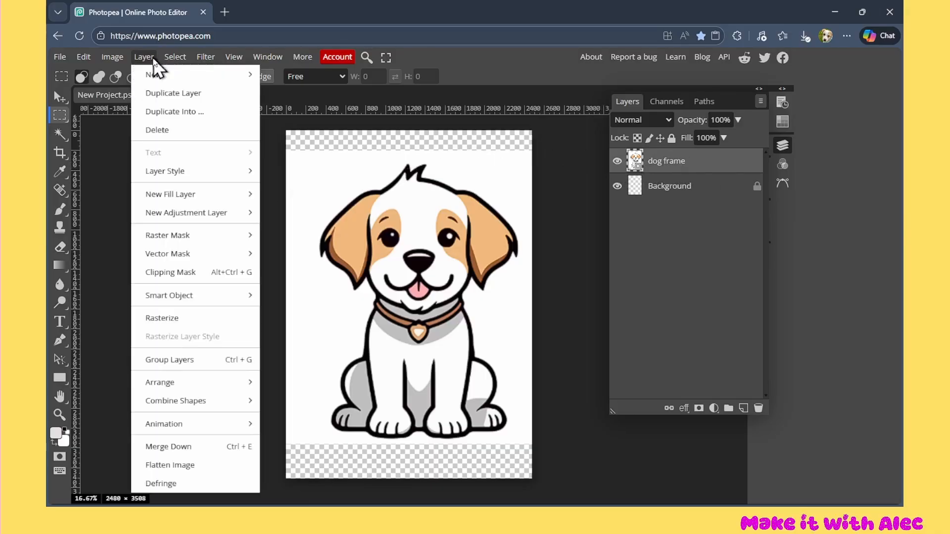
pyautogui.click(175, 58)
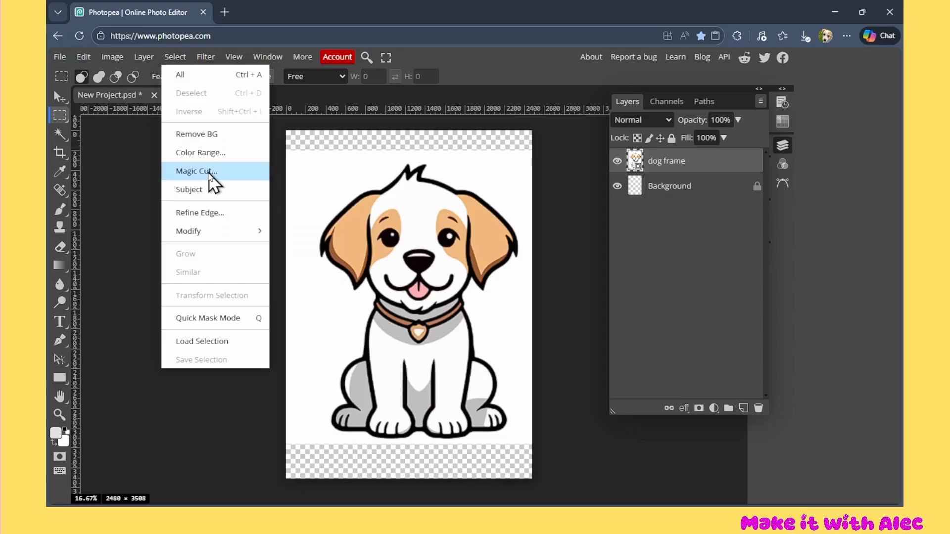
pyautogui.click(196, 171)
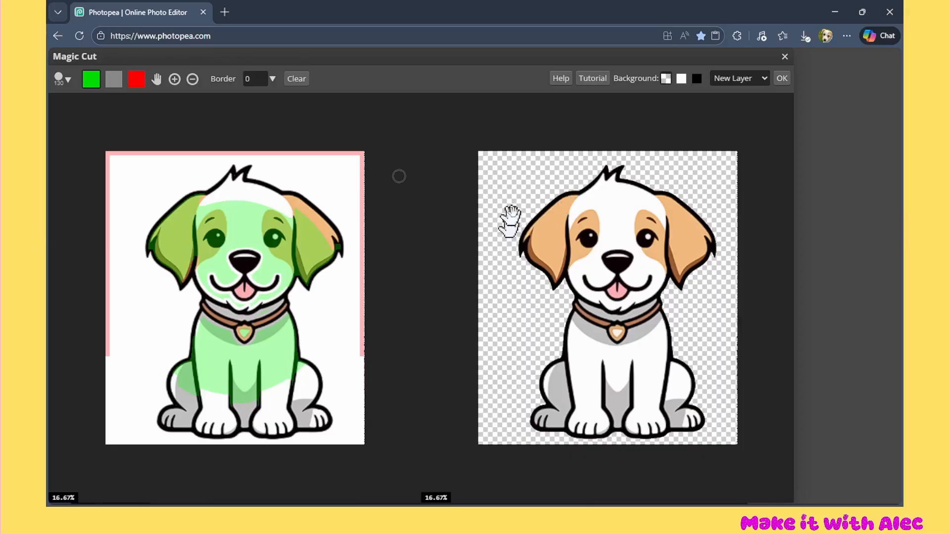
pyautogui.click(782, 78)
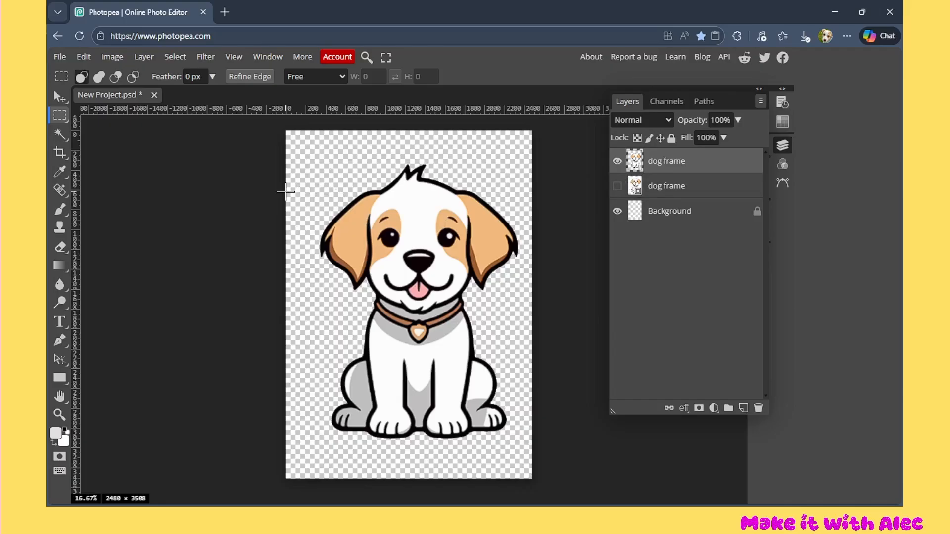
# Hide the full-body cutout, show the original dog frame layer, and start Magic Cut on the original
pyautogui.click(617, 187)
pyautogui.click(617, 162)
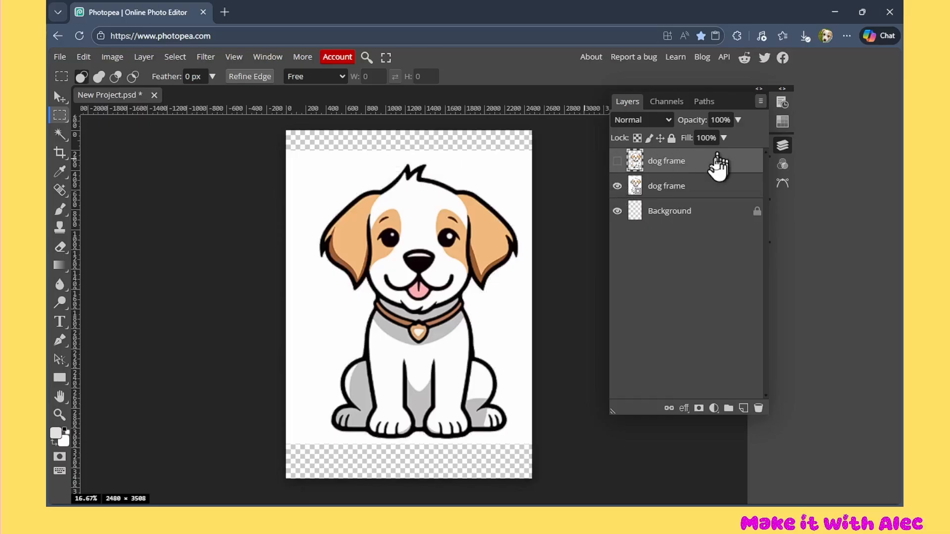
pyautogui.click(635, 186)
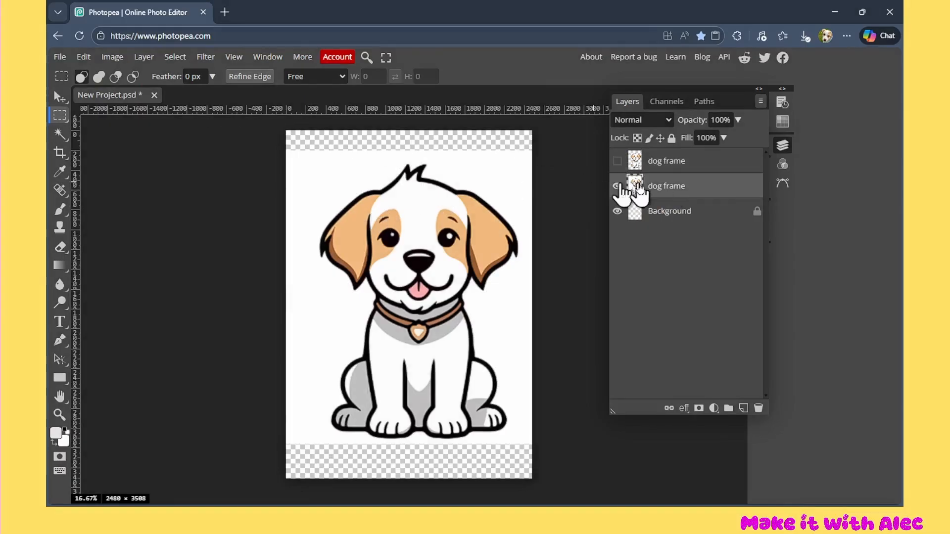
pyautogui.click(176, 59)
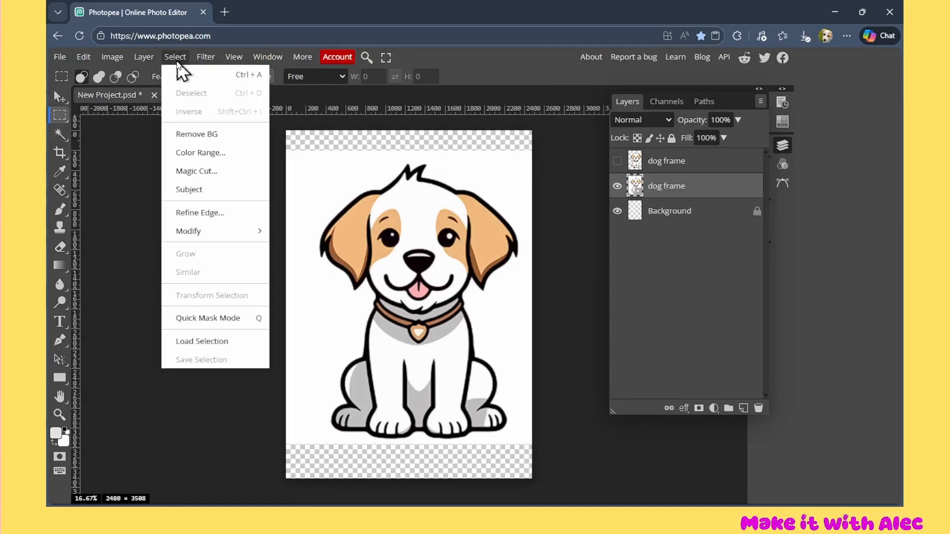
pyautogui.click(209, 174)
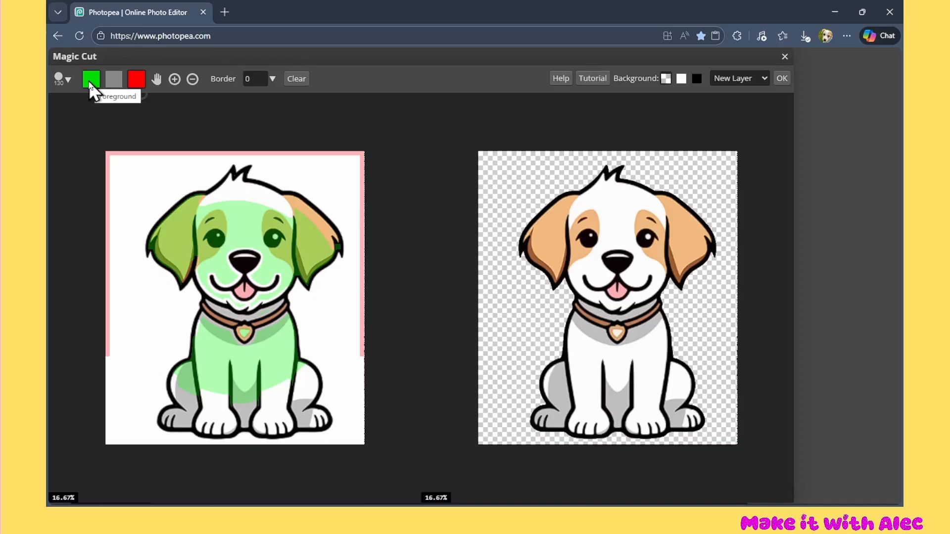
# Erase the green foreground marking from the dog's body below the collar with the grey brush
pyautogui.click(113, 76)
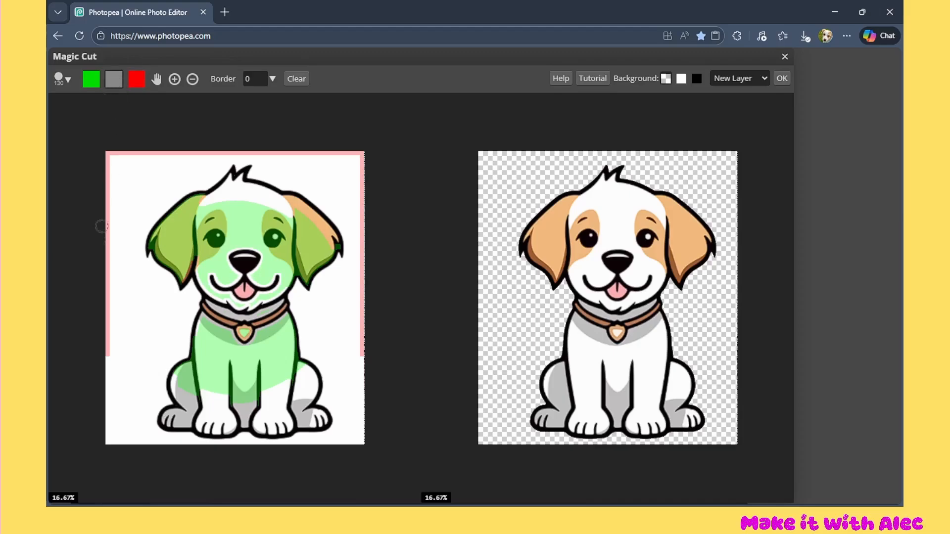
pyautogui.moveTo(289, 331)
pyautogui.mouseDown()
pyautogui.moveTo(225, 361)
pyautogui.moveTo(289, 343)
pyautogui.moveTo(319, 374)
pyautogui.moveTo(280, 387)
pyautogui.moveTo(274, 358)
pyautogui.moveTo(249, 394)
pyautogui.moveTo(219, 400)
pyautogui.moveTo(235, 361)
pyautogui.moveTo(272, 340)
pyautogui.mouseUp()
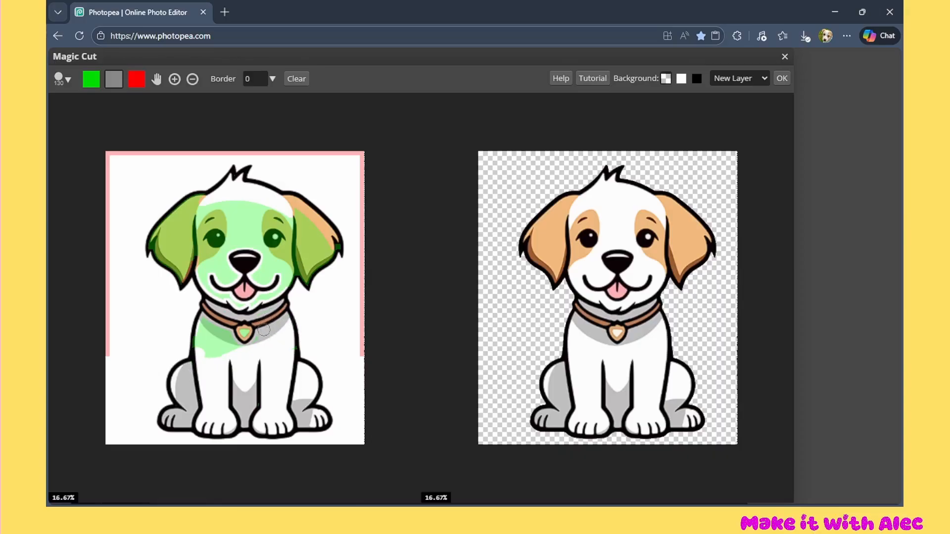
pyautogui.moveTo(231, 341)
pyautogui.mouseDown()
pyautogui.moveTo(207, 357)
pyautogui.moveTo(230, 340)
pyautogui.moveTo(199, 319)
pyautogui.moveTo(214, 330)
pyautogui.moveTo(201, 322)
pyautogui.moveTo(210, 345)
pyautogui.mouseUp()
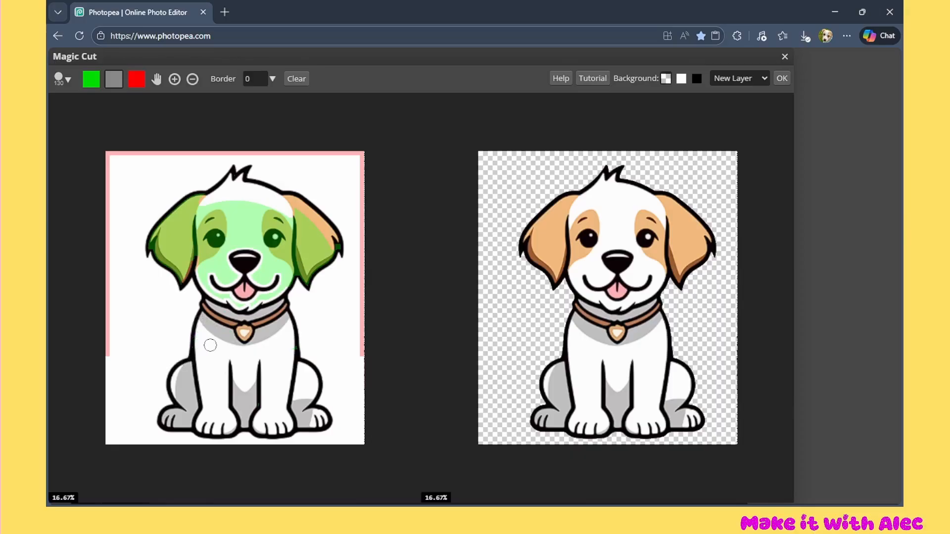
# Paint the dog's chest, legs and the areas beside the neck as red background, keeping only the head and collar
pyautogui.click(136, 80)
pyautogui.moveTo(224, 350)
pyautogui.mouseDown()
pyautogui.moveTo(275, 343)
pyautogui.moveTo(233, 416)
pyautogui.moveTo(278, 418)
pyautogui.mouseUp()
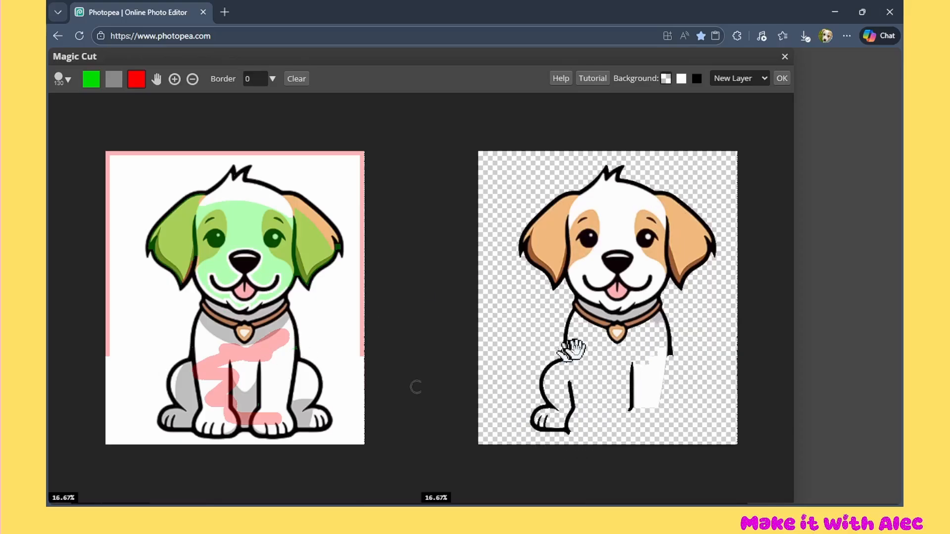
pyautogui.moveTo(178, 368); pyautogui.dragTo(199, 421)
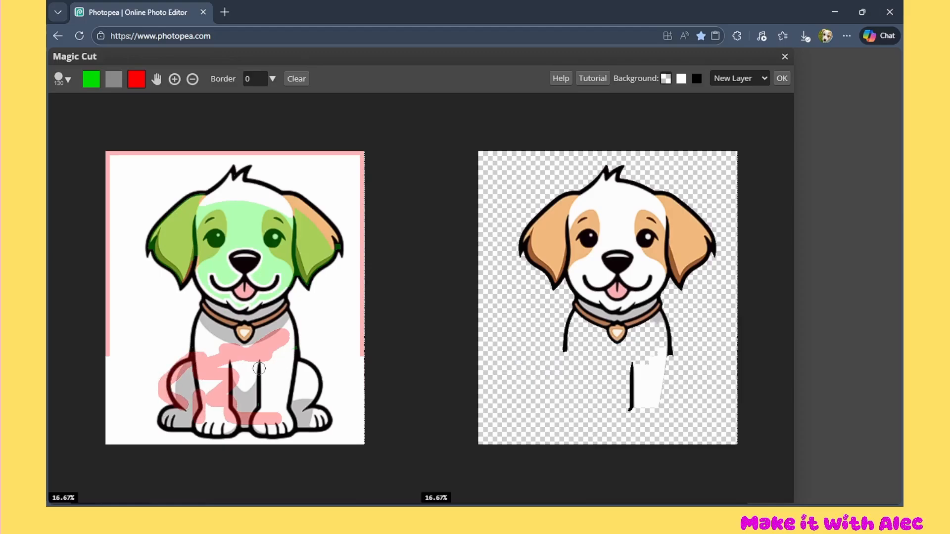
pyautogui.moveTo(258, 369); pyautogui.dragTo(255, 403)
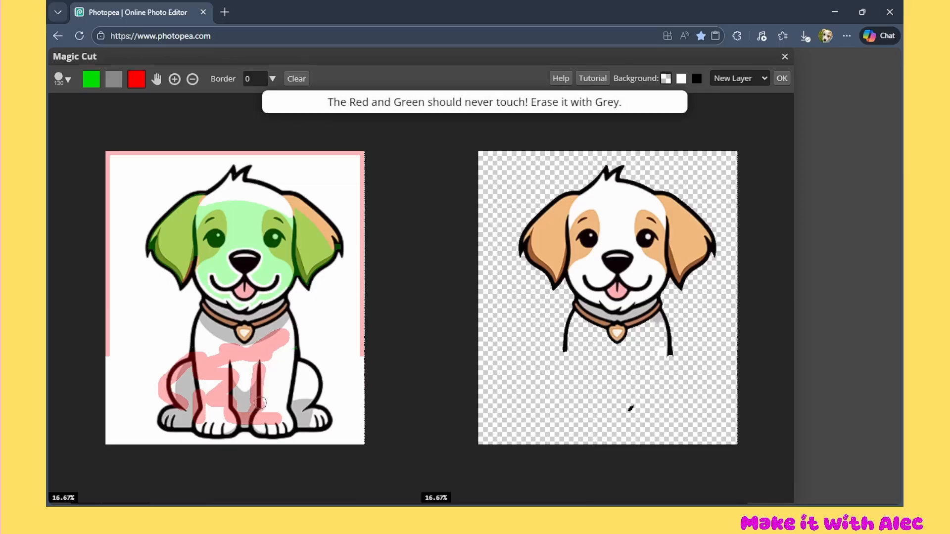
pyautogui.moveTo(292, 315); pyautogui.dragTo(299, 363)
pyautogui.moveTo(196, 354)
pyautogui.mouseDown()
pyautogui.moveTo(191, 329)
pyautogui.moveTo(289, 312)
pyautogui.moveTo(280, 292)
pyautogui.moveTo(248, 289)
pyautogui.mouseUp()
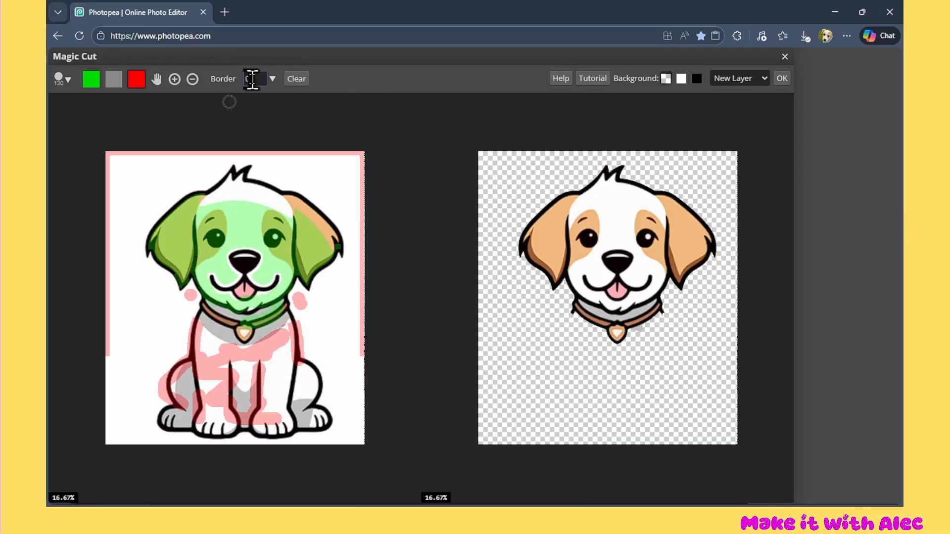
# Set the Magic Cut border to 1 and output the head cutout to a new layer
pyautogui.click(251, 78)
pyautogui.write('1')
pyautogui.click(761, 79)
pyautogui.click(782, 79)
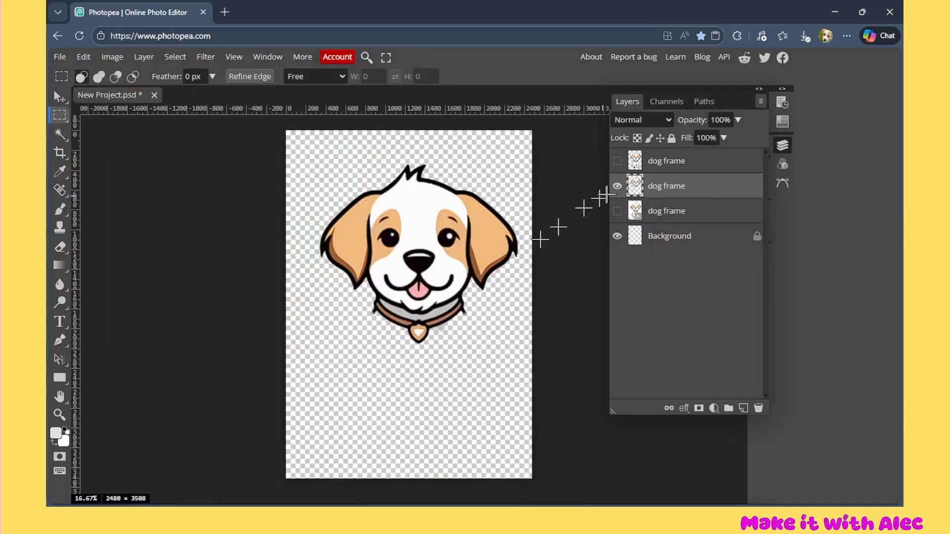
# Compare the full-body and head-only cutouts by toggling the visibility of their layers
pyautogui.click(618, 161)
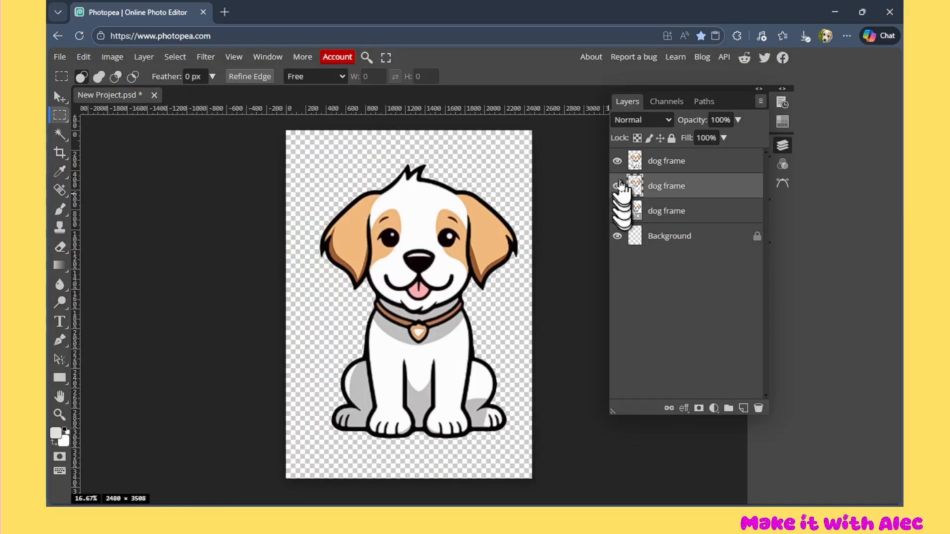
pyautogui.click(617, 161)
pyautogui.click(617, 162)
pyautogui.click(695, 164)
pyautogui.click(617, 184)
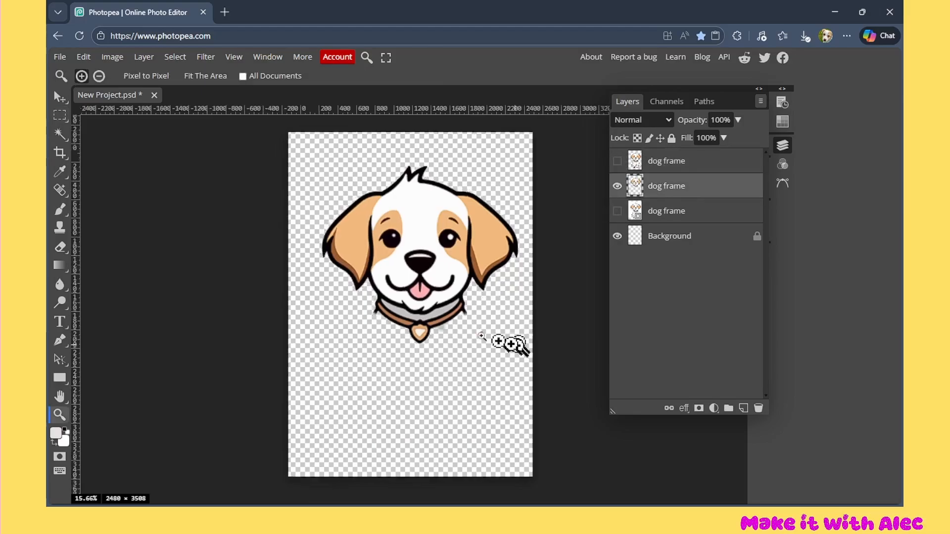
# Erase the stray marks around the collar on the head-only cutout layer with a 112-size Eraser brush
pyautogui.moveTo(517, 345); pyautogui.dragTo(544, 363)
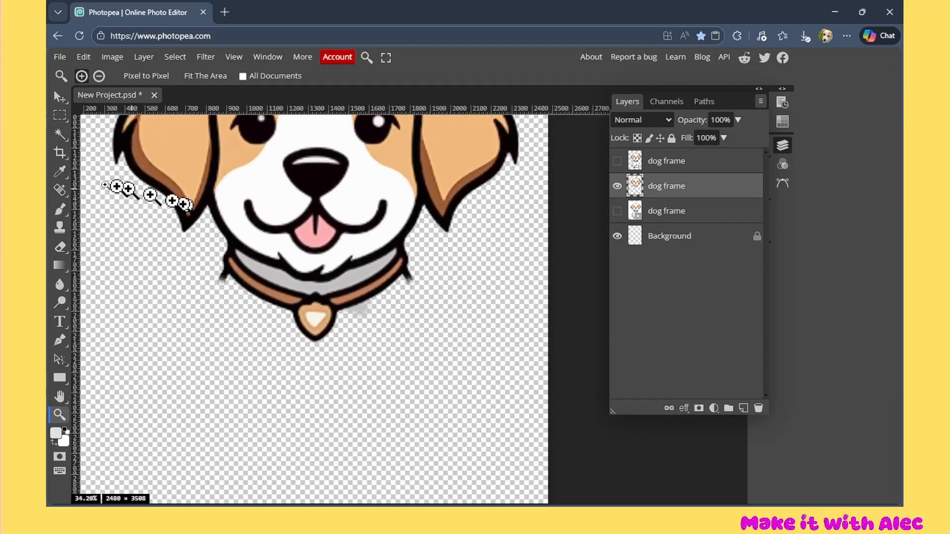
pyautogui.click(58, 249)
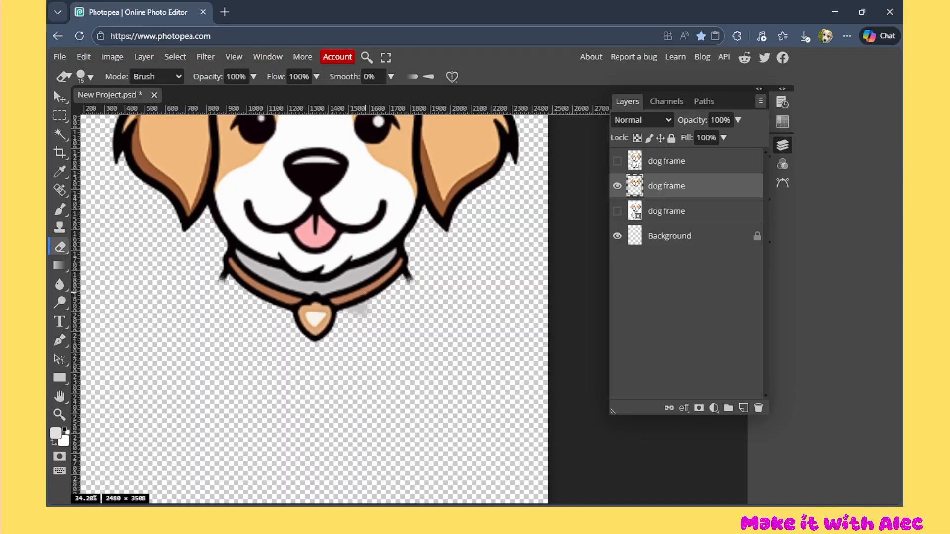
pyautogui.rightClick(361, 331)
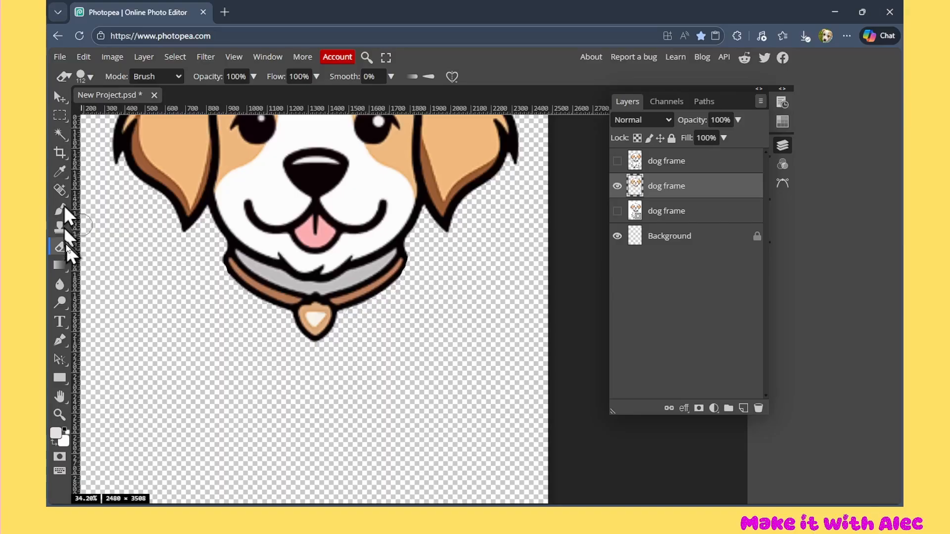
# Hide the head-only cutout, show the full-body cutout layer and load its pixels as a selection
pyautogui.scroll(-3, 418, 286)
pyautogui.scroll(-1, 419, 288)
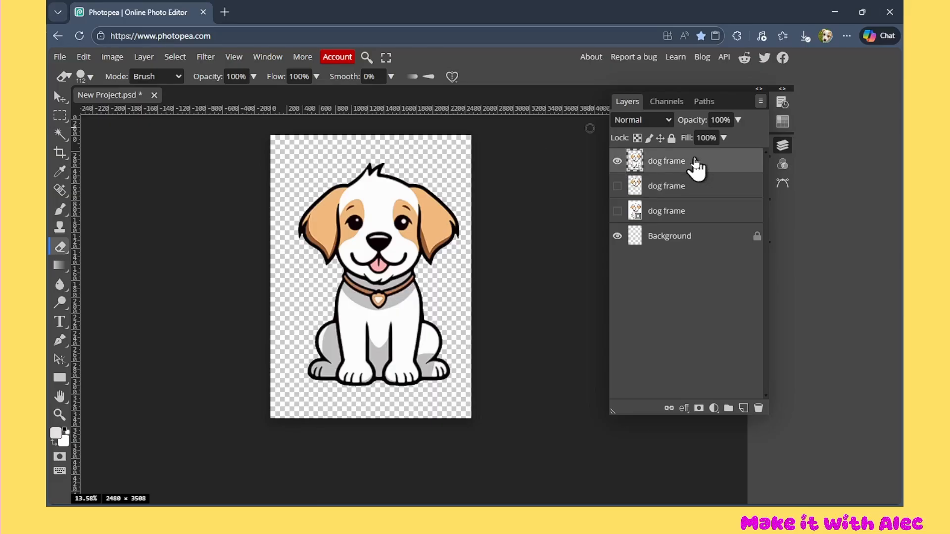
pyautogui.rightClick(637, 170)
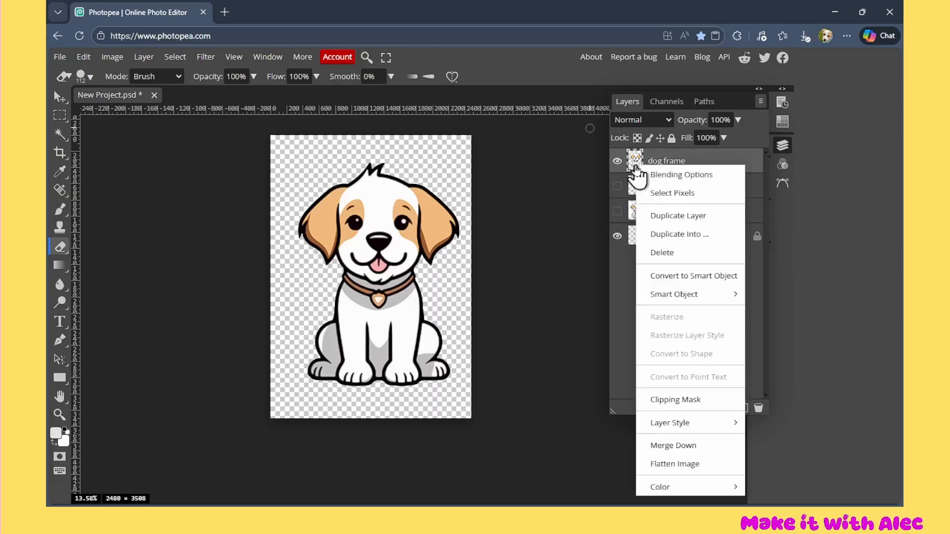
pyautogui.click(685, 192)
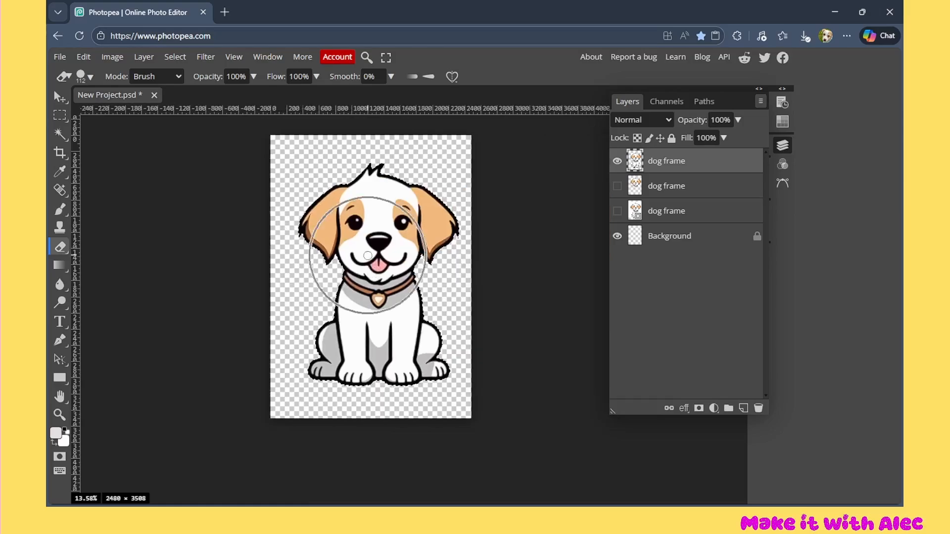
pyautogui.scroll(1, 390, 242)
pyautogui.scroll(1, 390, 244)
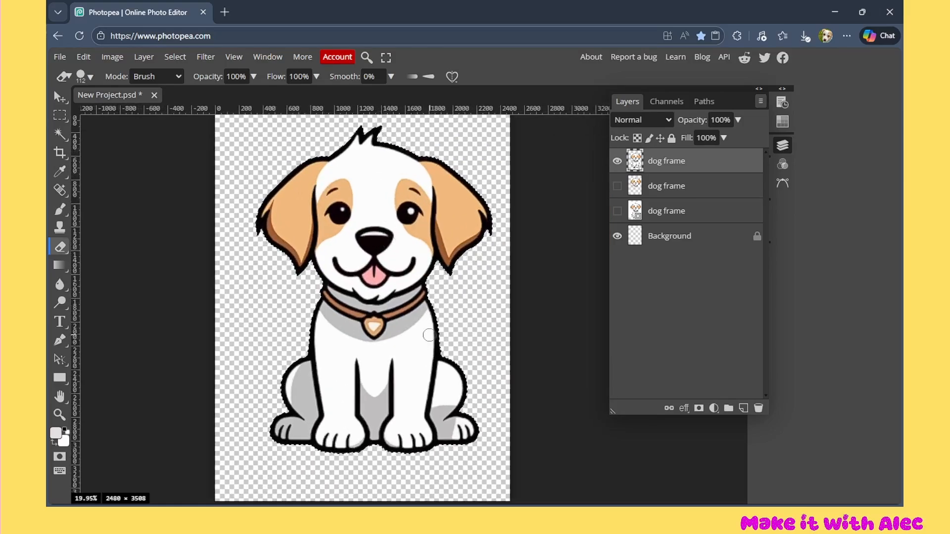
# Make a work path from the dog selection and apply the current path as a vector mask on the full-body cutout layer
pyautogui.click(59, 115)
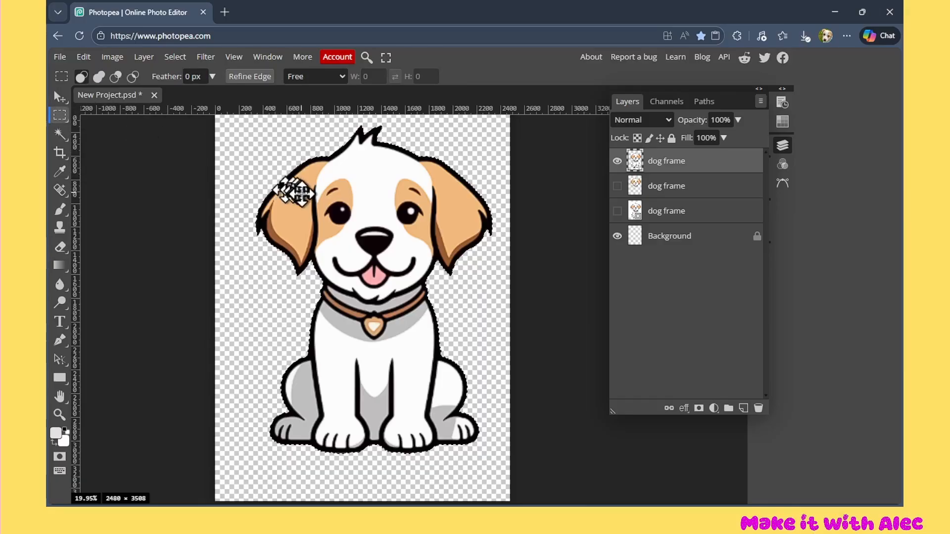
pyautogui.rightClick(302, 194)
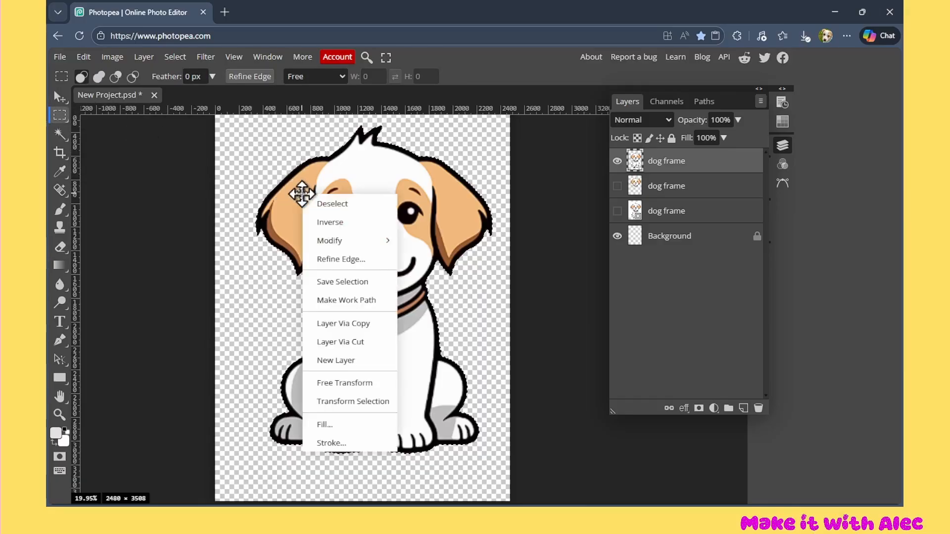
pyautogui.click(347, 300)
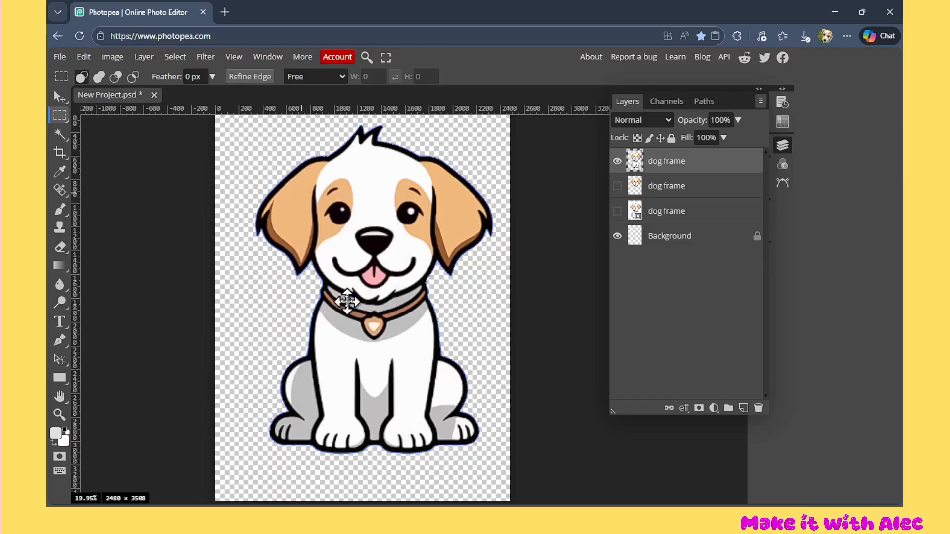
pyautogui.click(143, 57)
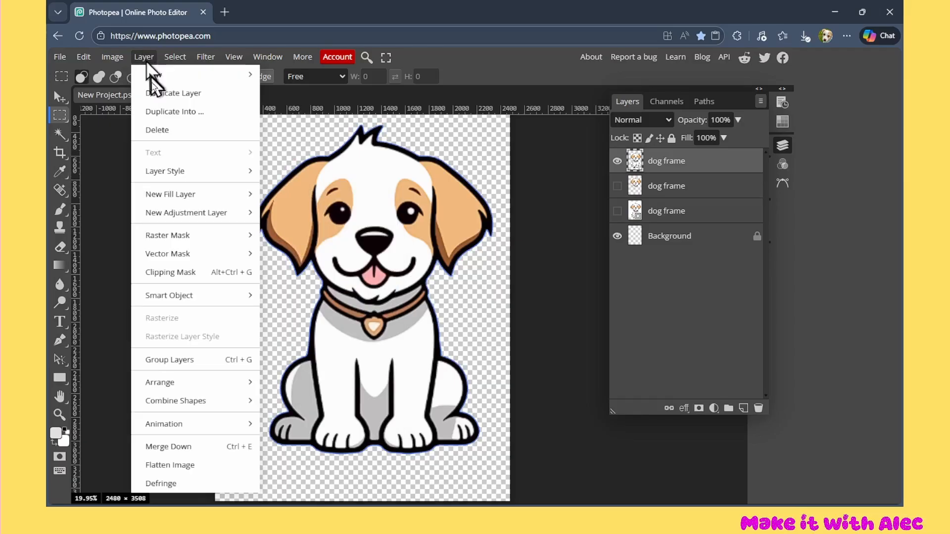
pyautogui.moveTo(177, 254)
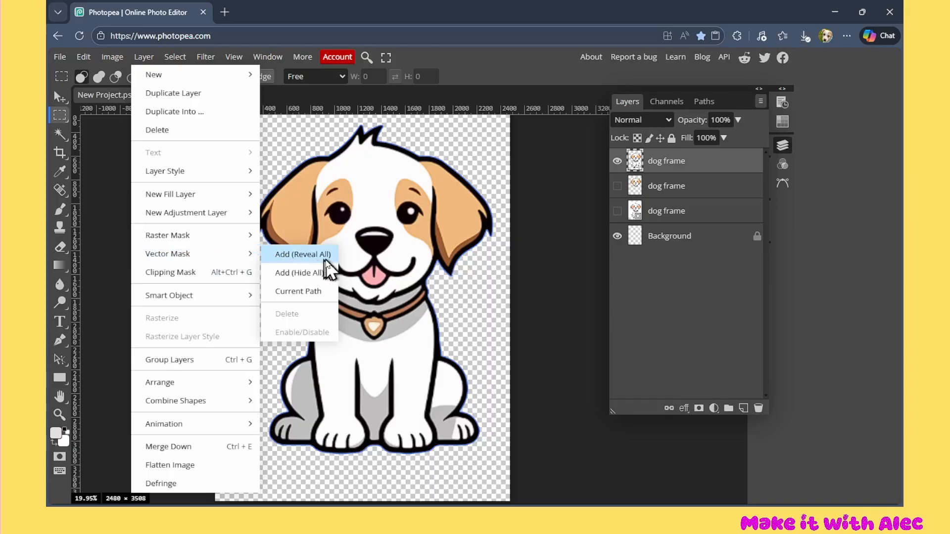
pyautogui.click(322, 293)
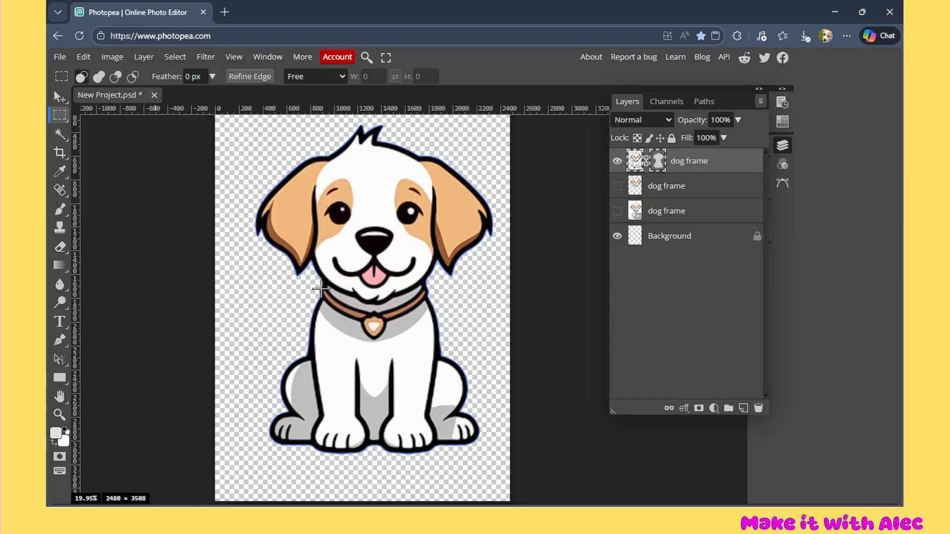
# Hide the Background layer, export the project as a PDF named "dog frame" and check the file in the browser's downloads
pyautogui.click(617, 236)
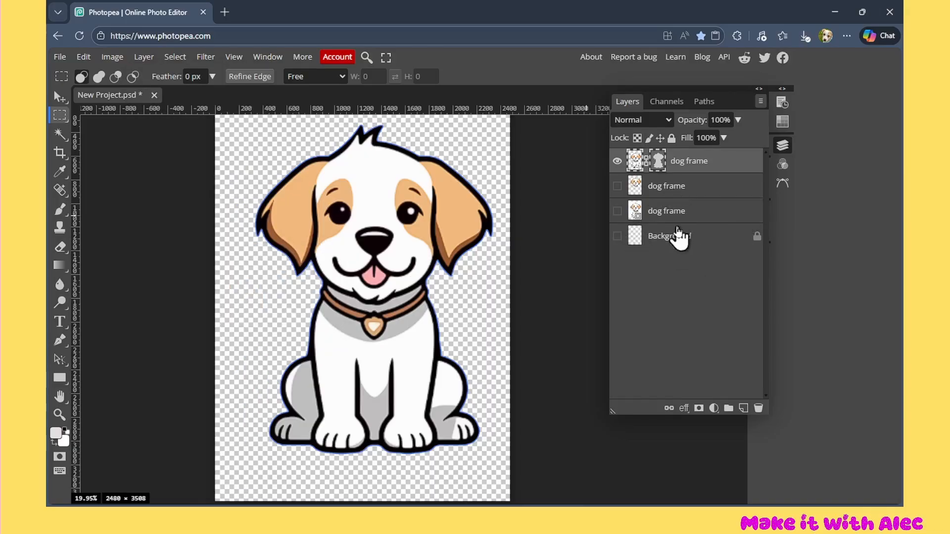
pyautogui.click(59, 57)
pyautogui.moveTo(96, 237)
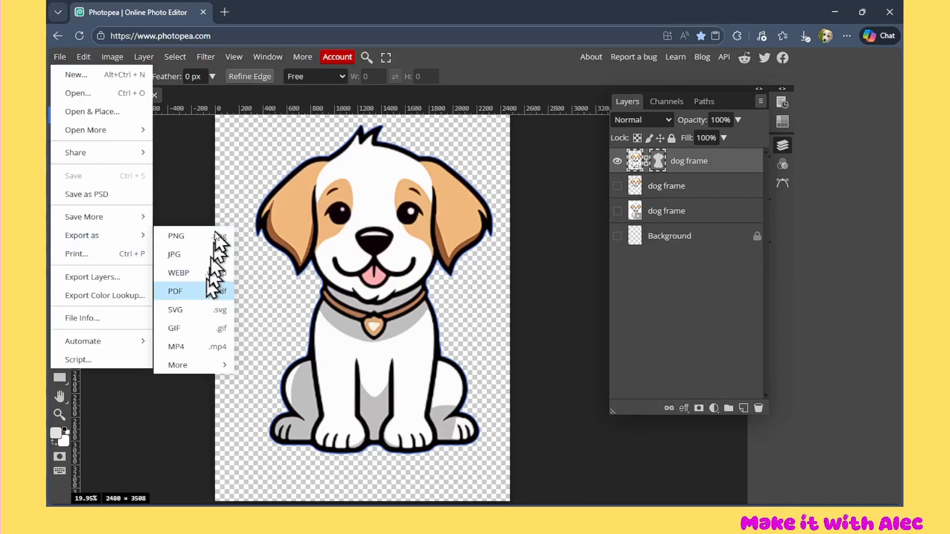
pyautogui.click(207, 292)
pyautogui.moveTo(495, 146); pyautogui.dragTo(443, 143)
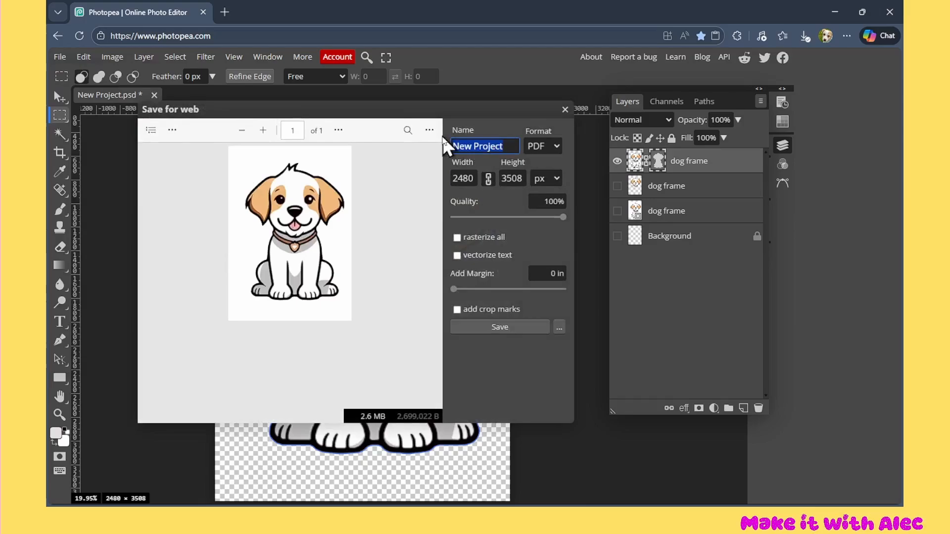
pyautogui.write('dog frame')
pyautogui.click(509, 327)
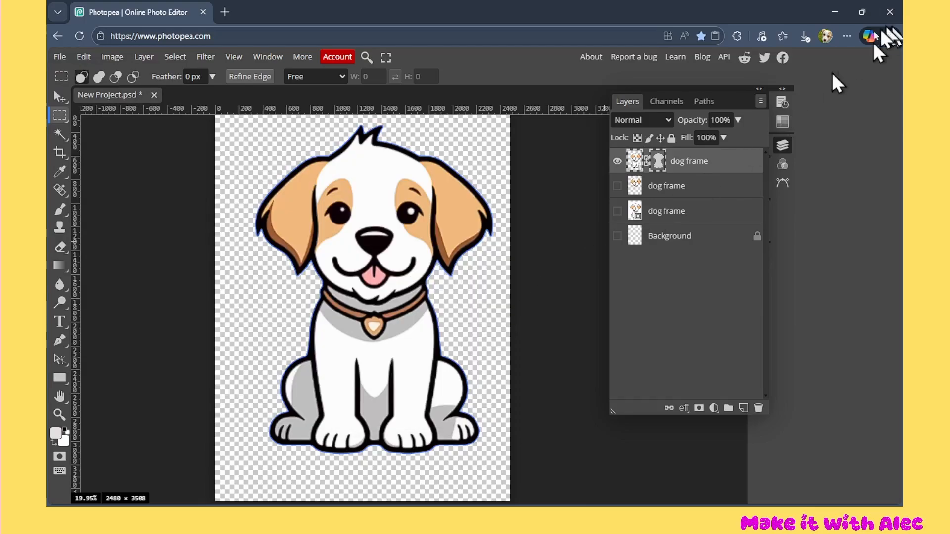
pyautogui.click(804, 38)
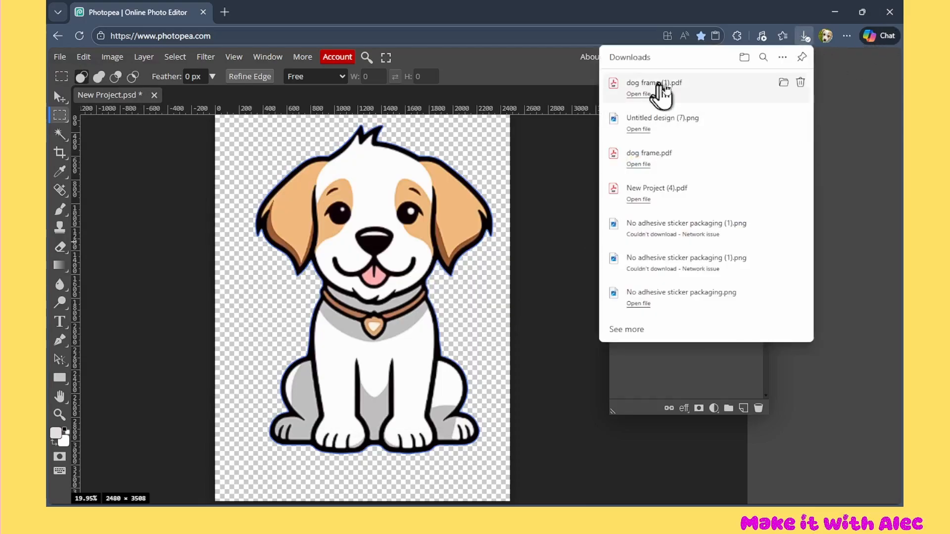
pyautogui.click(725, 95)
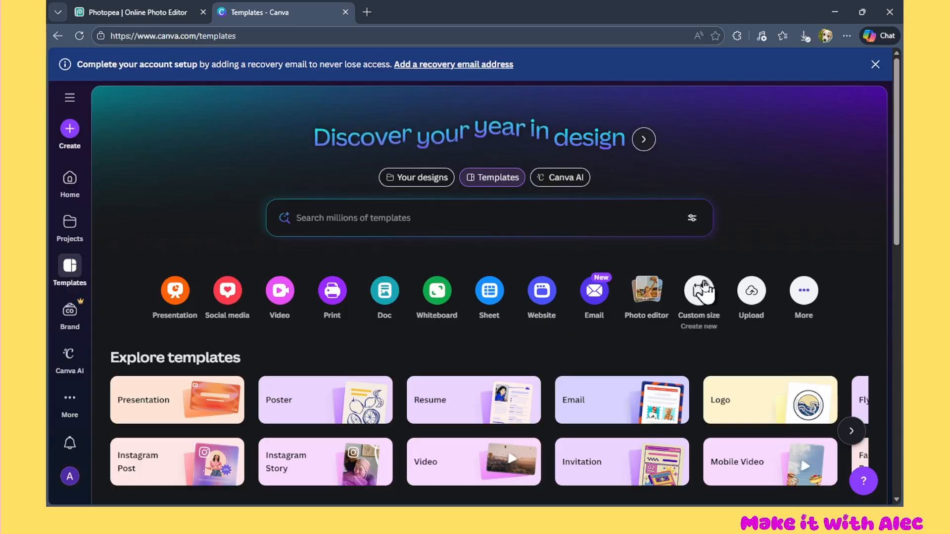
# Switch to Canva and create a custom-size design of 11.69 × 8.27 in
pyautogui.click(705, 286)
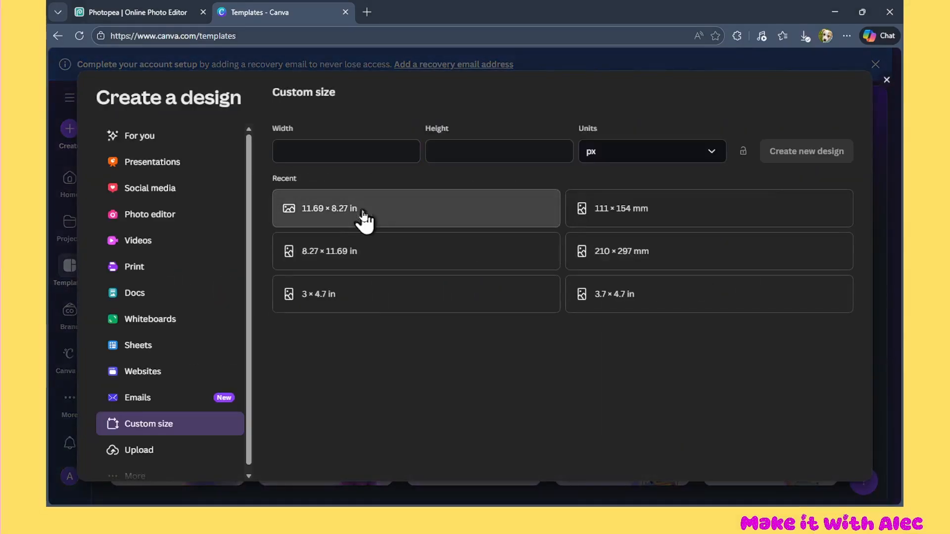
pyautogui.click(365, 220)
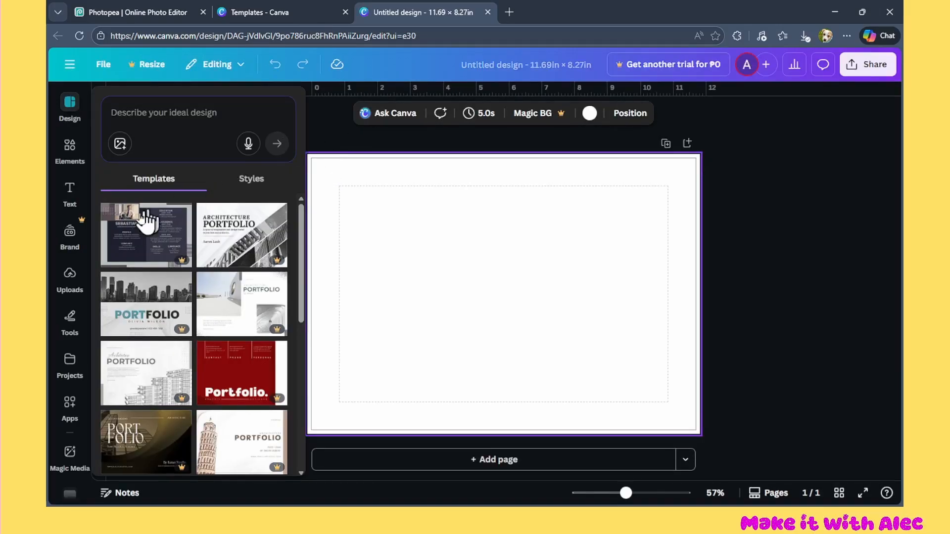
# Upload "dog frame (1).pdf" from Downloads and add it to the design page
pyautogui.click(72, 275)
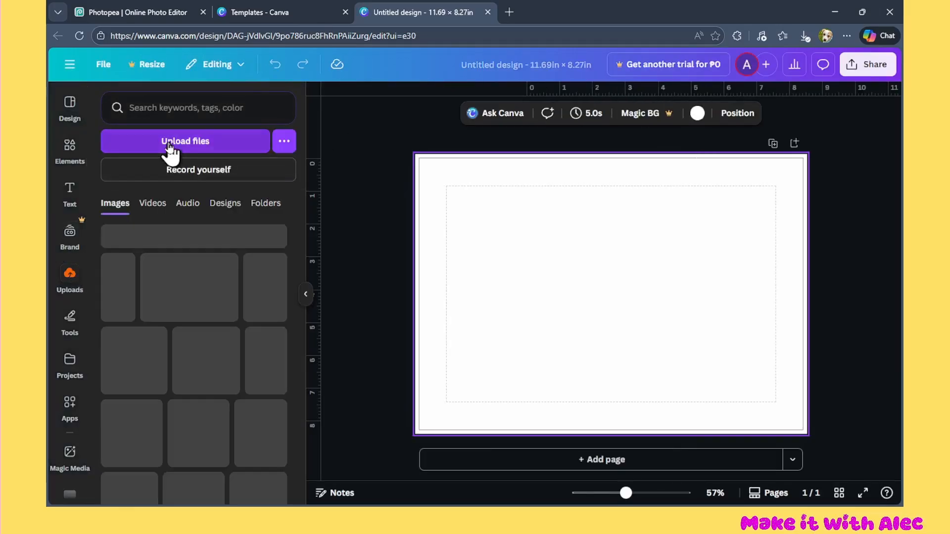
pyautogui.click(170, 142)
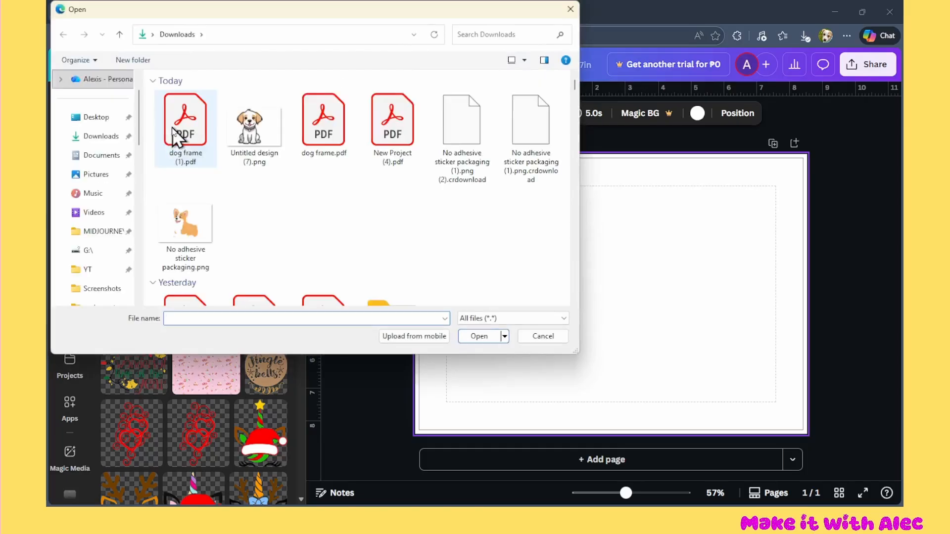
pyautogui.doubleClick(171, 129)
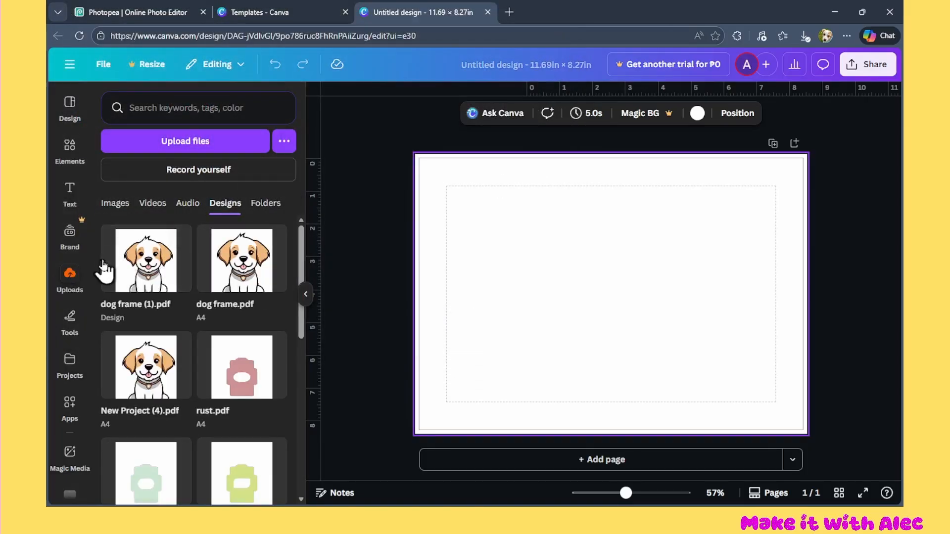
pyautogui.click(141, 285)
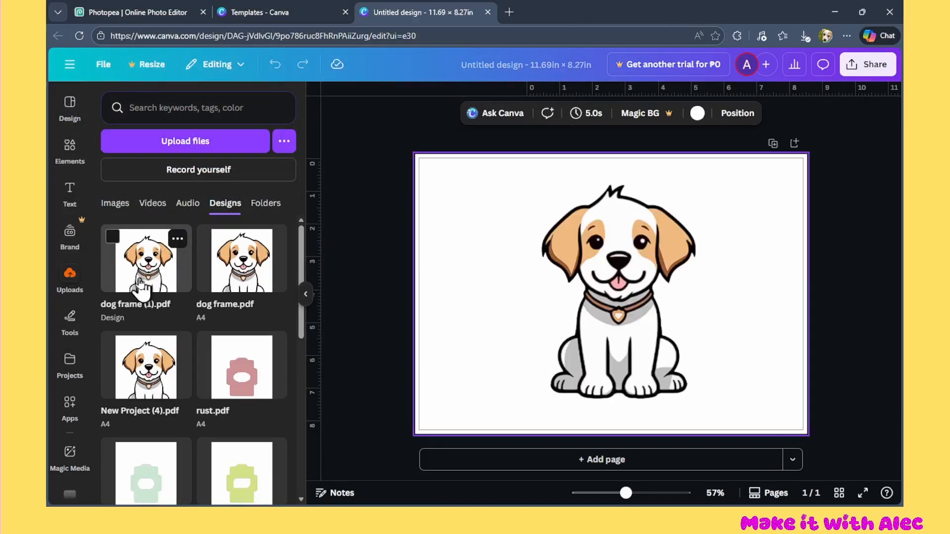
pyautogui.click(305, 295)
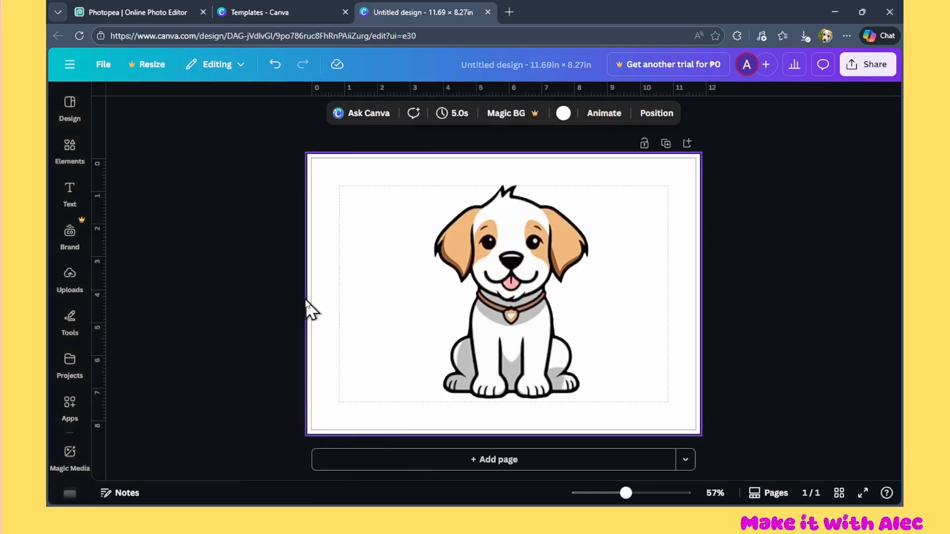
# Delete only the dog image from its frame and move the empty dog-shaped frame to the left edge of the page margin
pyautogui.click(556, 241)
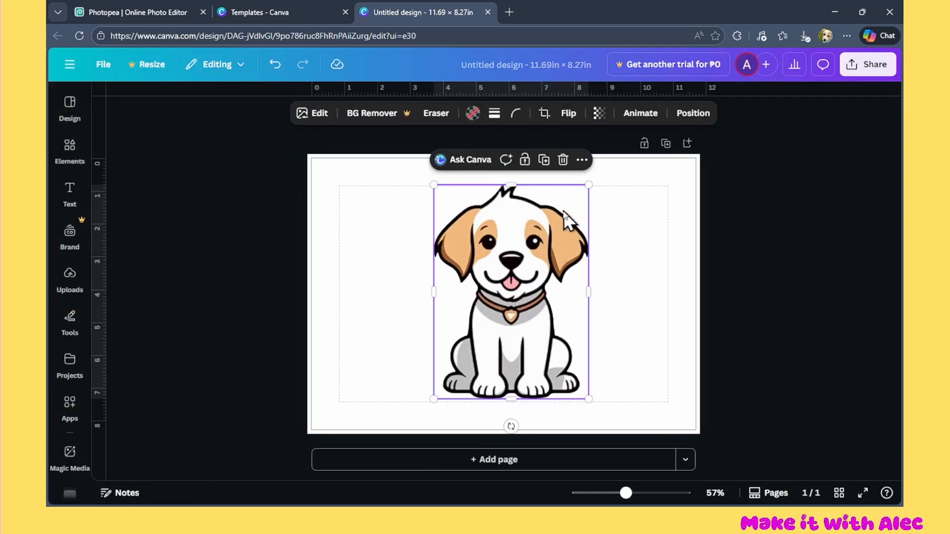
pyautogui.click(562, 163)
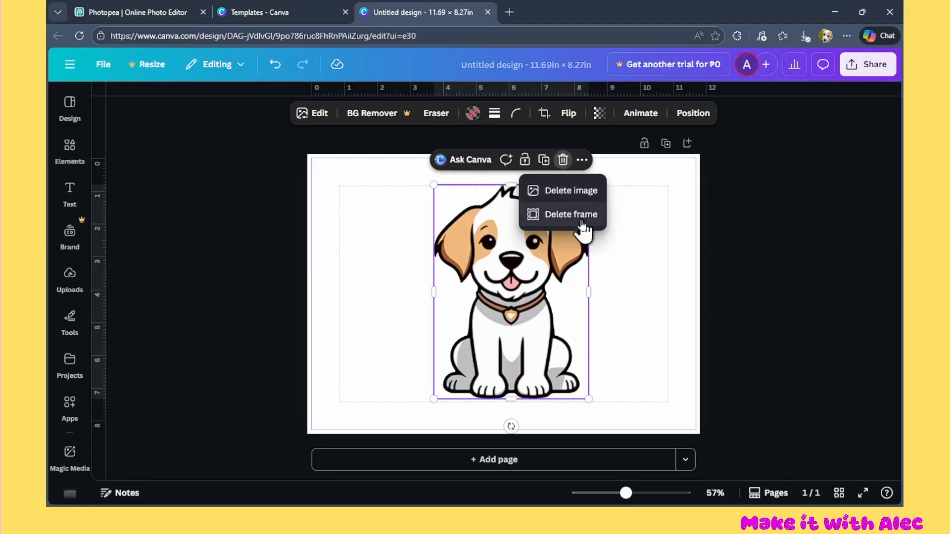
pyautogui.click(574, 191)
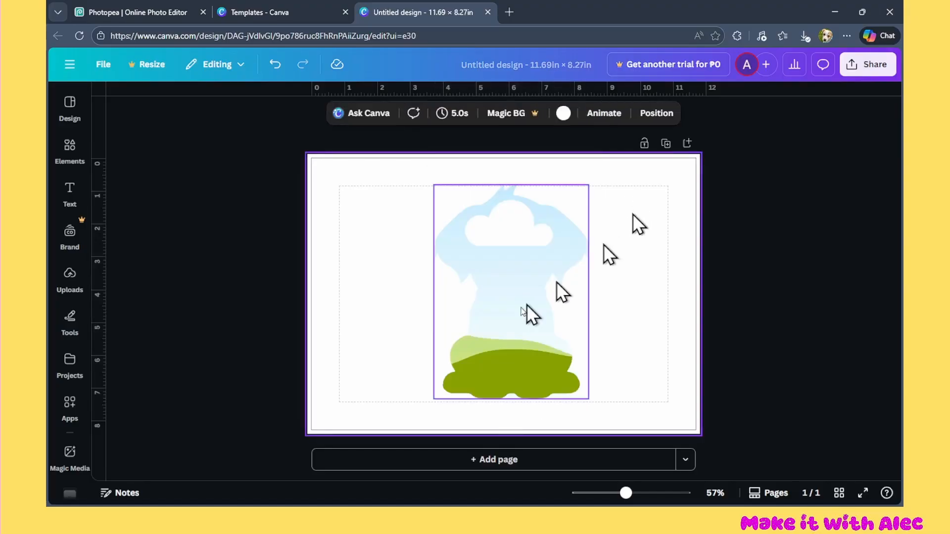
pyautogui.moveTo(530, 314); pyautogui.dragTo(390, 322)
pyautogui.click(614, 271)
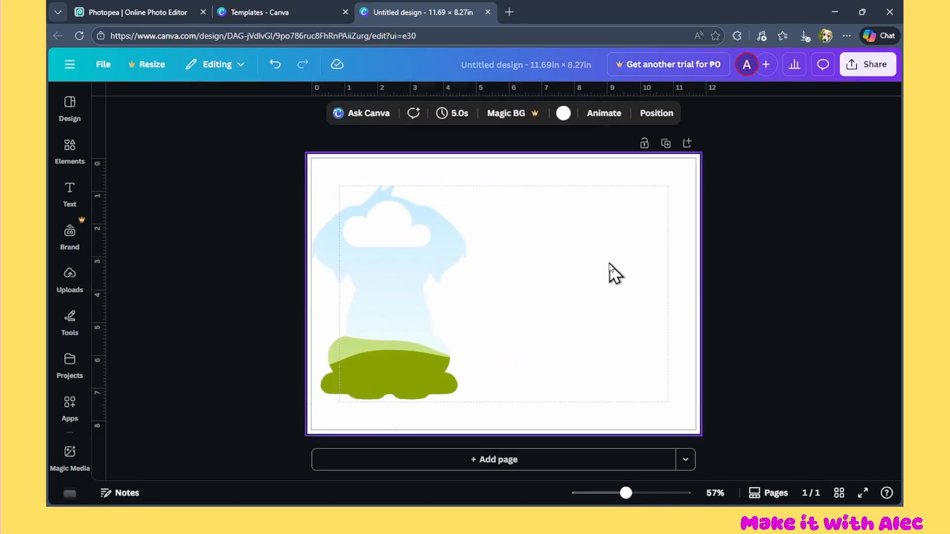
# Fill the empty dog-shaped frame with the vintage camera photo from the Photos elements, and deselect it
pyautogui.click(385, 307)
pyautogui.click(72, 116)
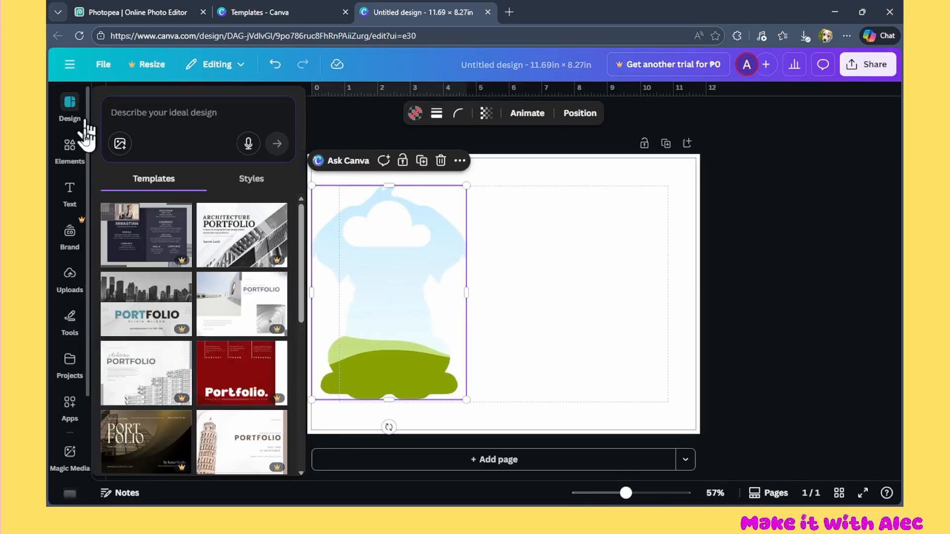
pyautogui.click(73, 151)
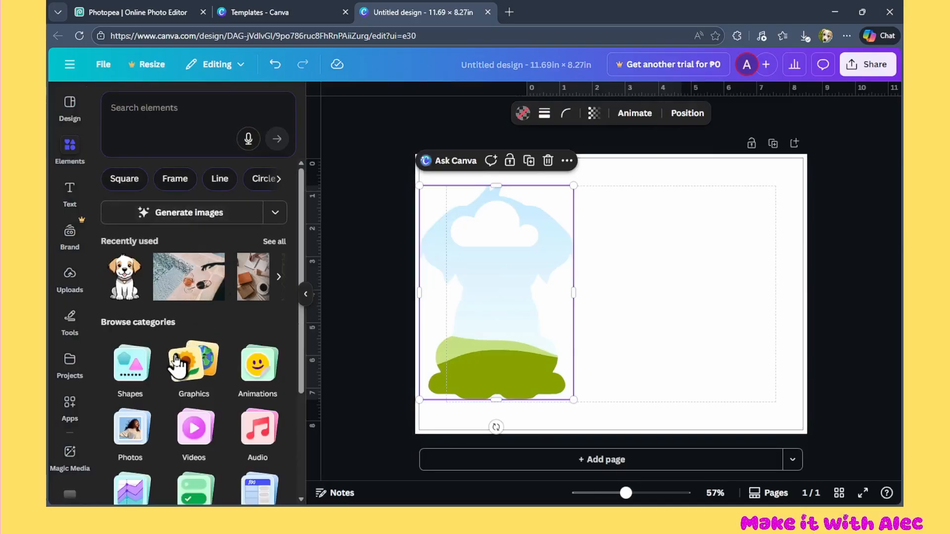
pyautogui.click(132, 426)
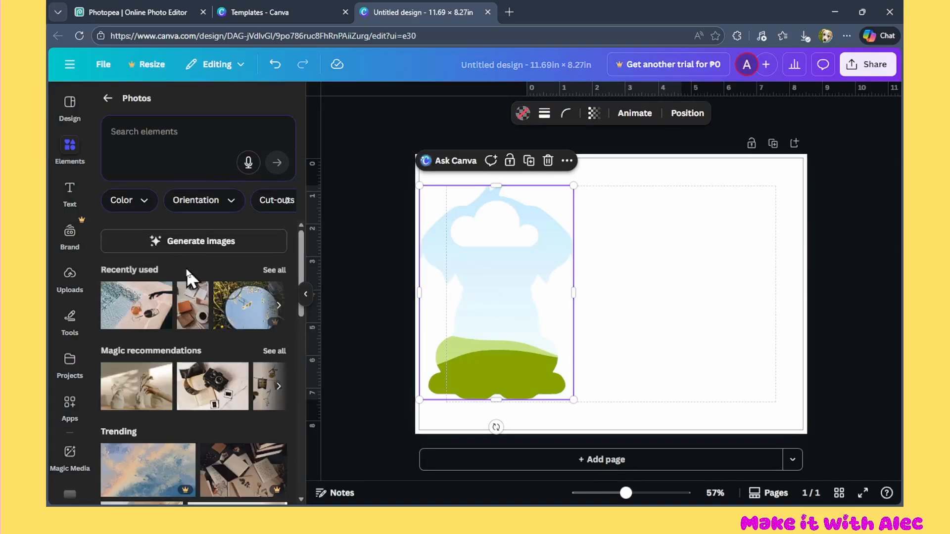
pyautogui.scroll(-3, 186, 272)
pyautogui.moveTo(188, 275); pyautogui.dragTo(480, 304)
pyautogui.click(663, 259)
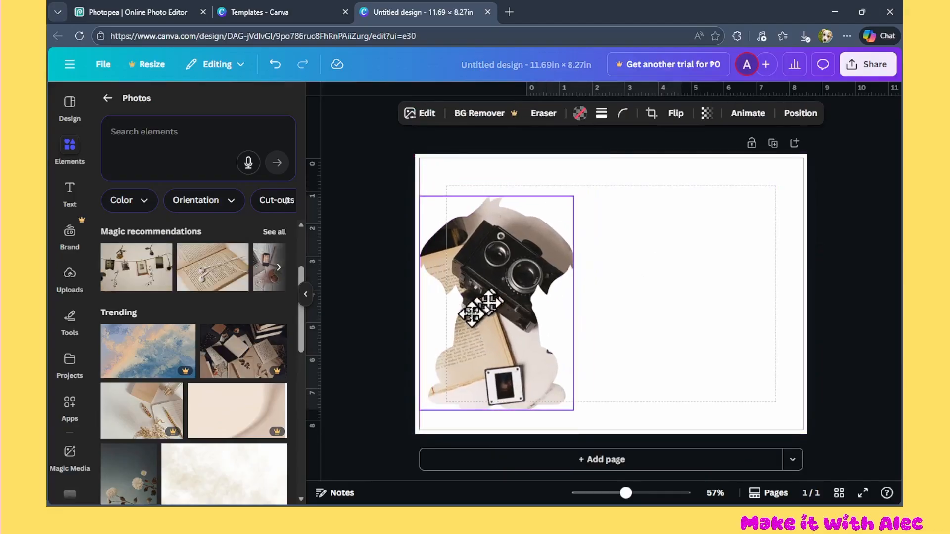
pyautogui.click(365, 237)
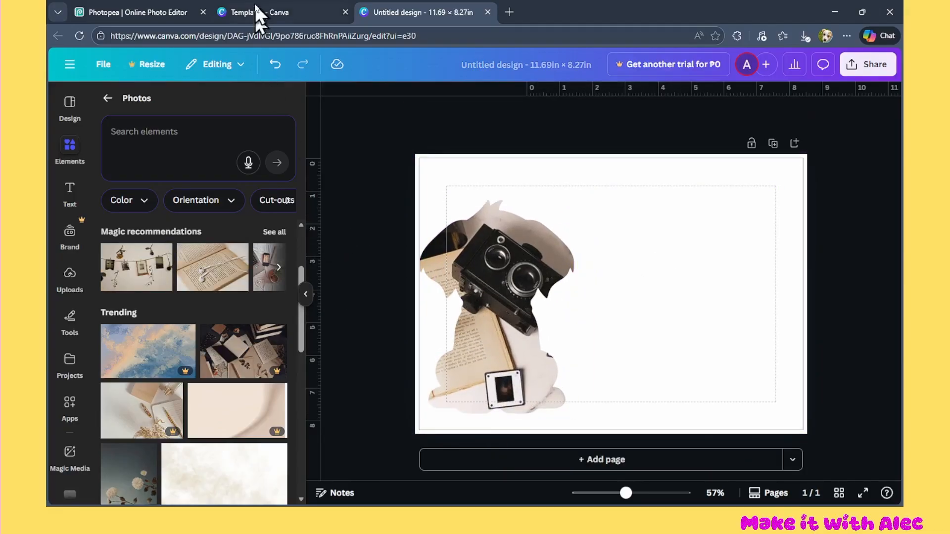
# Switch back to Photopea, show only the head-only cutout layer and turn off the display of the full-body layer's mask path
pyautogui.click(107, 11)
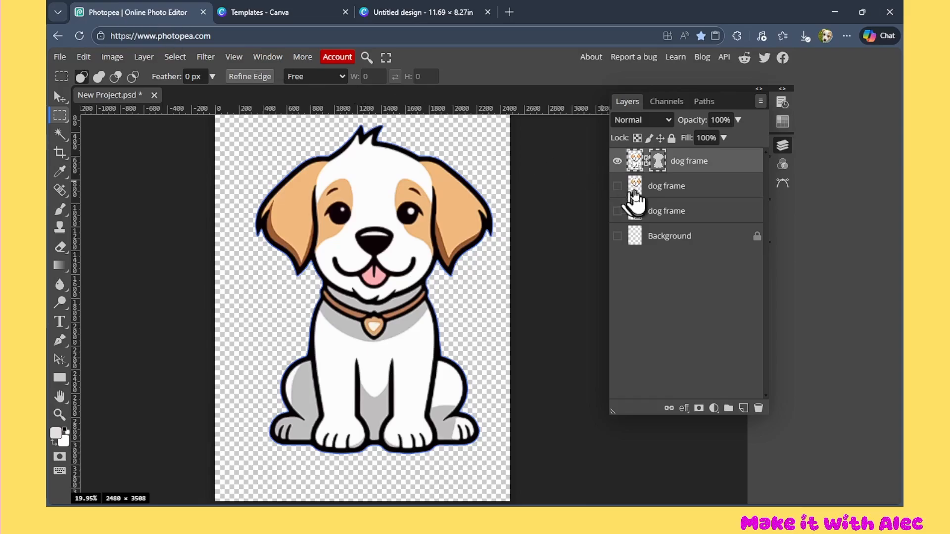
pyautogui.keyDown('alt'); pyautogui.click(617, 185); pyautogui.keyUp('alt')
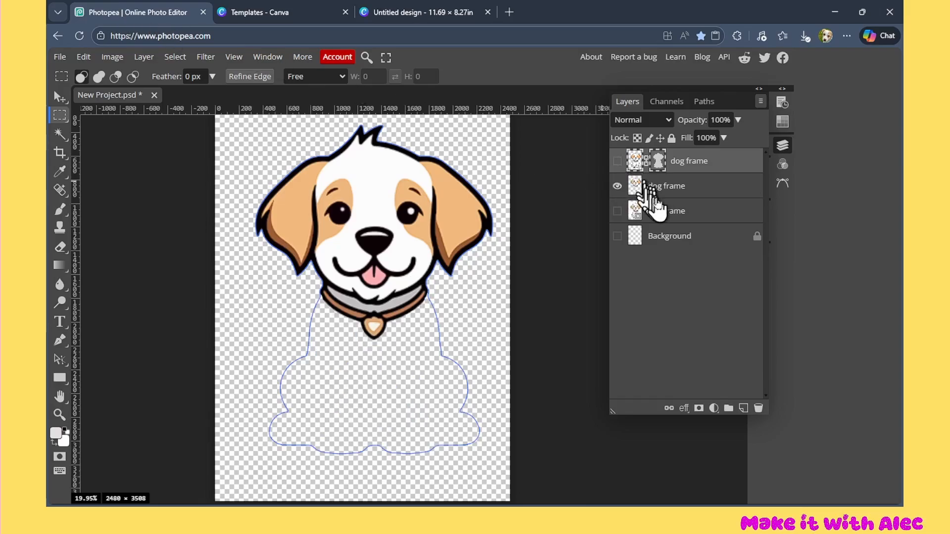
pyautogui.click(659, 161)
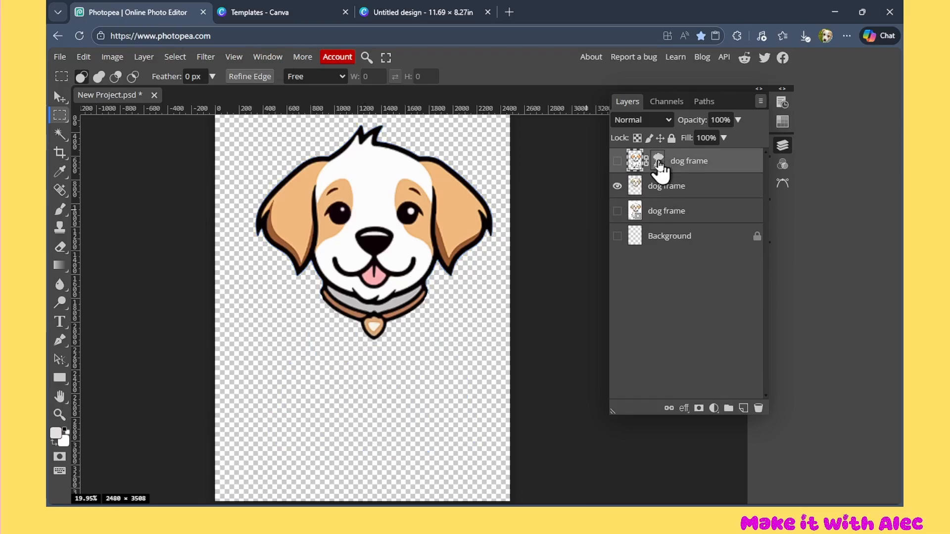
pyautogui.click(659, 162)
pyautogui.click(658, 163)
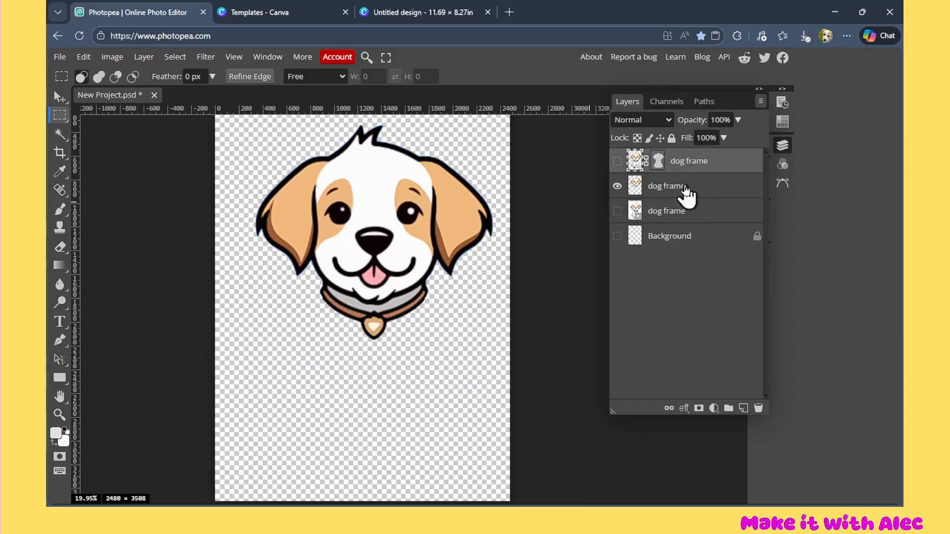
# Move the head-only cutout slightly down and towards the horizontal centre of the page
pyautogui.click(685, 187)
pyautogui.click(59, 96)
pyautogui.moveTo(382, 211); pyautogui.dragTo(421, 223)
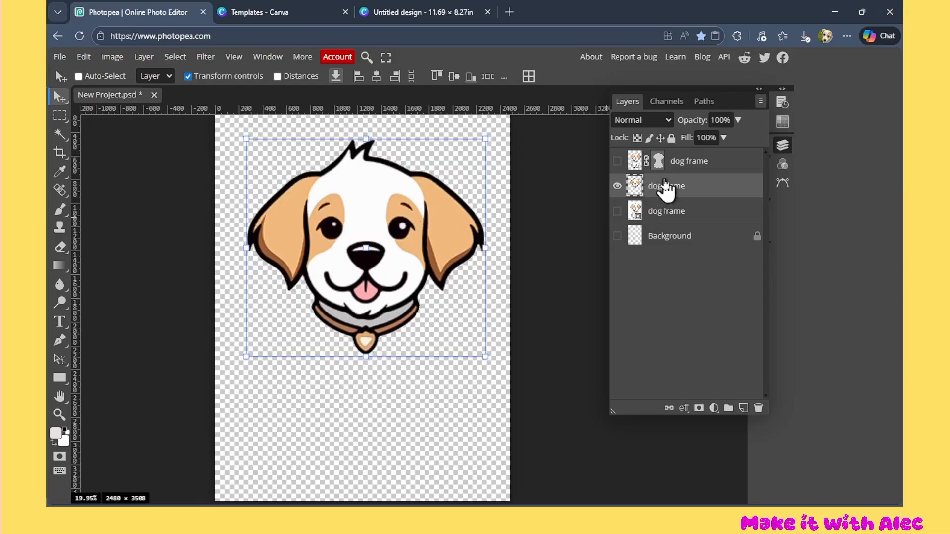
# Select the pixels of the visible head-only dog layer and make a work path from the selection
pyautogui.rightClick(637, 186)
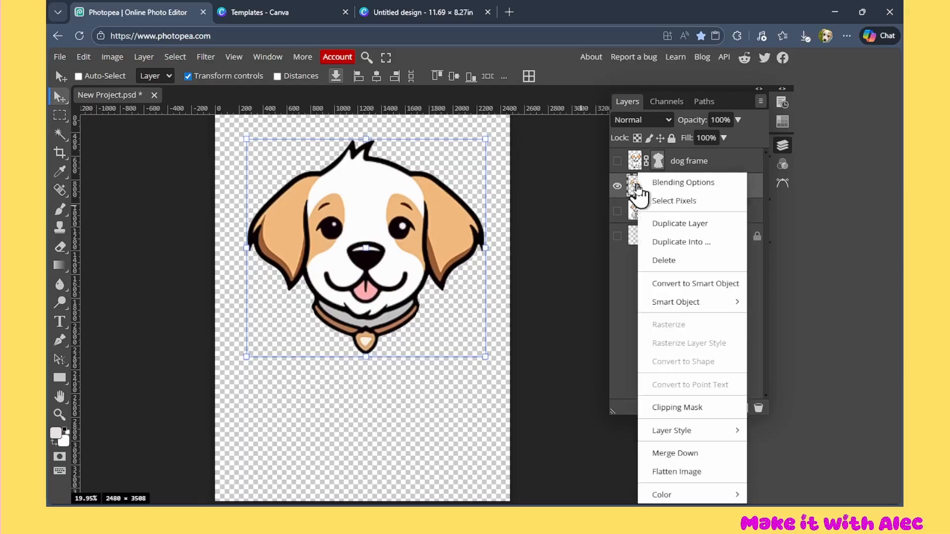
pyautogui.click(673, 201)
pyautogui.click(62, 118)
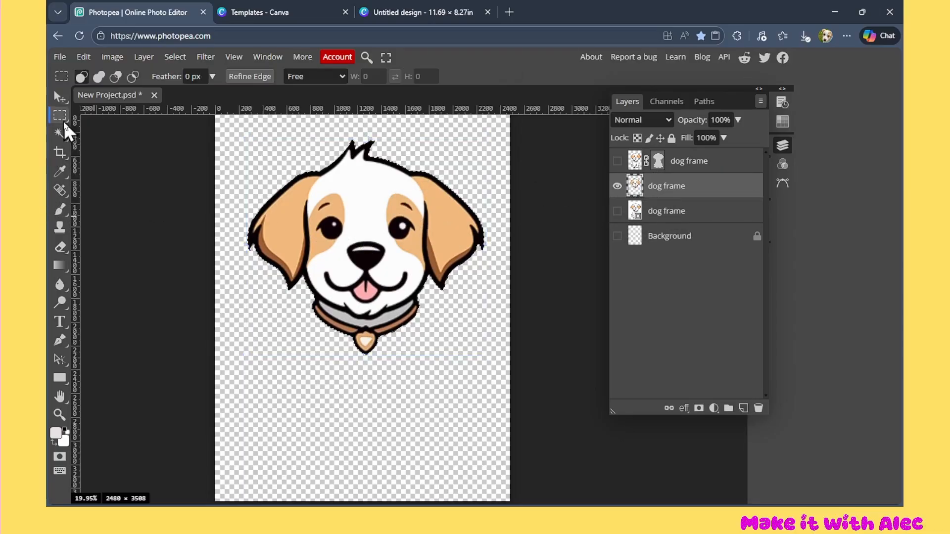
pyautogui.rightClick(309, 195)
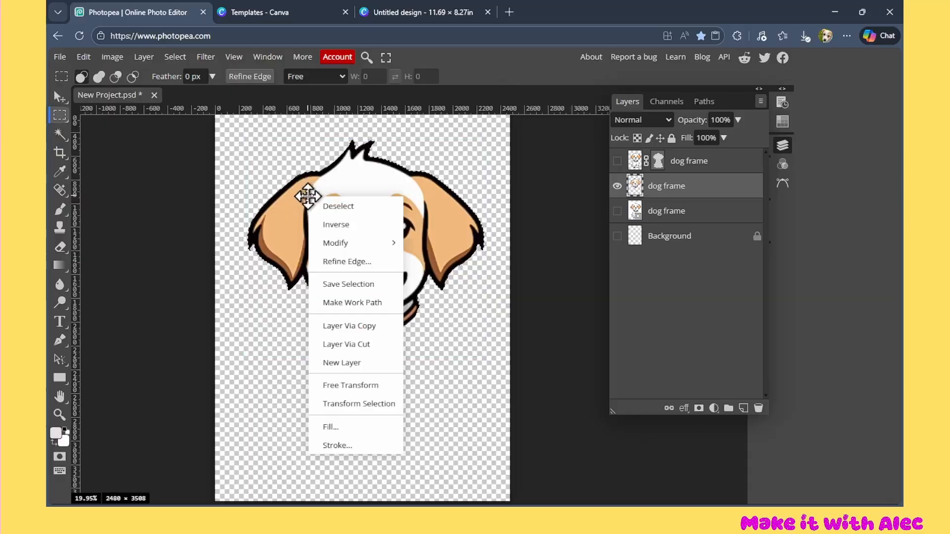
pyautogui.click(372, 302)
# Add a vector mask to the head-only dog layer from the current path
pyautogui.click(150, 58)
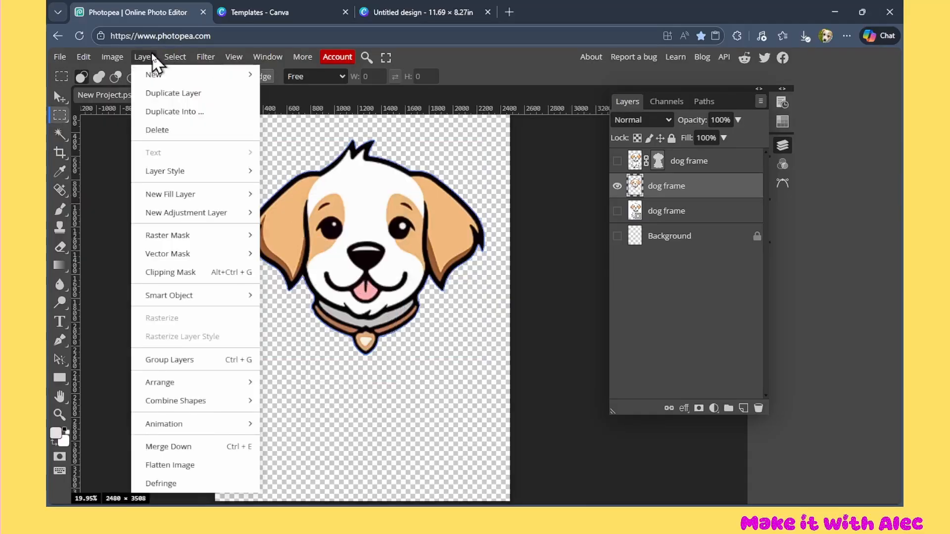
pyautogui.moveTo(205, 260)
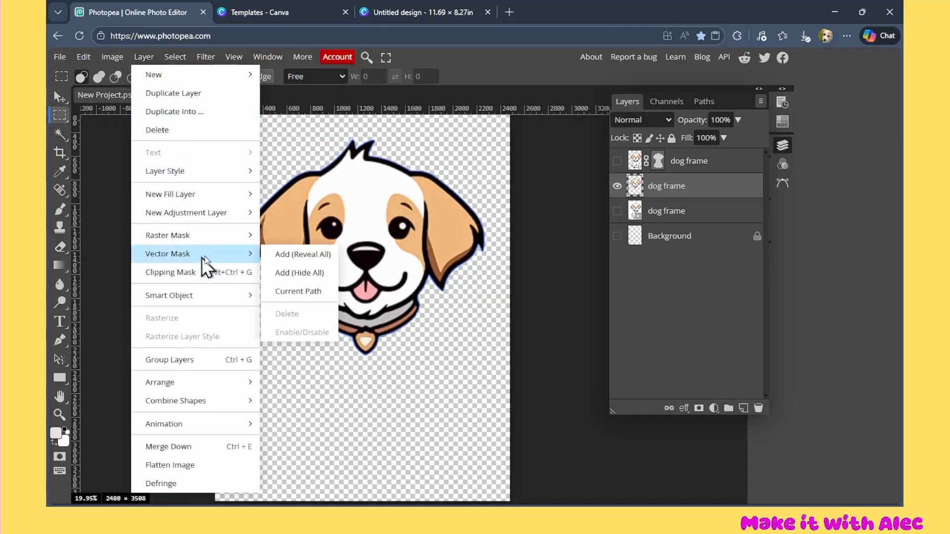
pyautogui.click(321, 295)
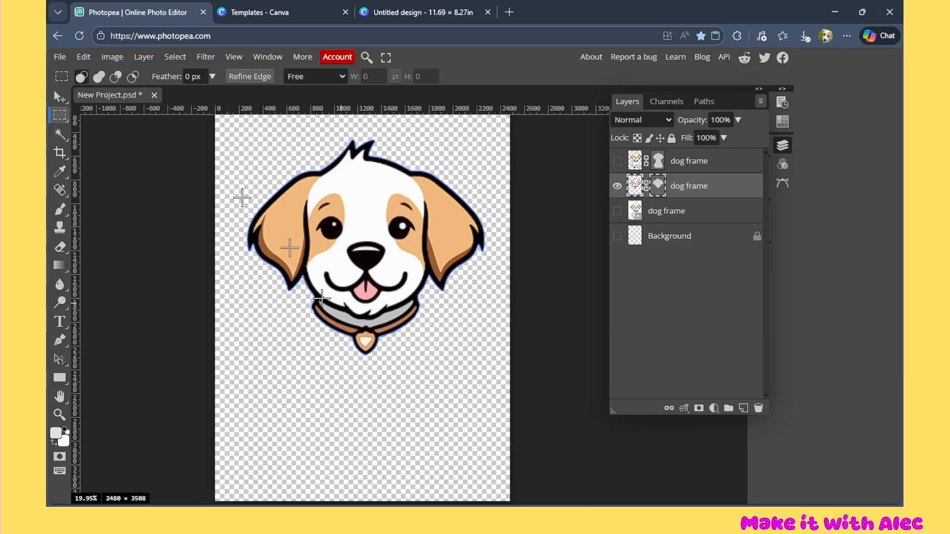
# Export the head-only dog artwork as a PDF at 2480 × 3508 px and 100% quality
pyautogui.click(60, 57)
pyautogui.click(74, 251)
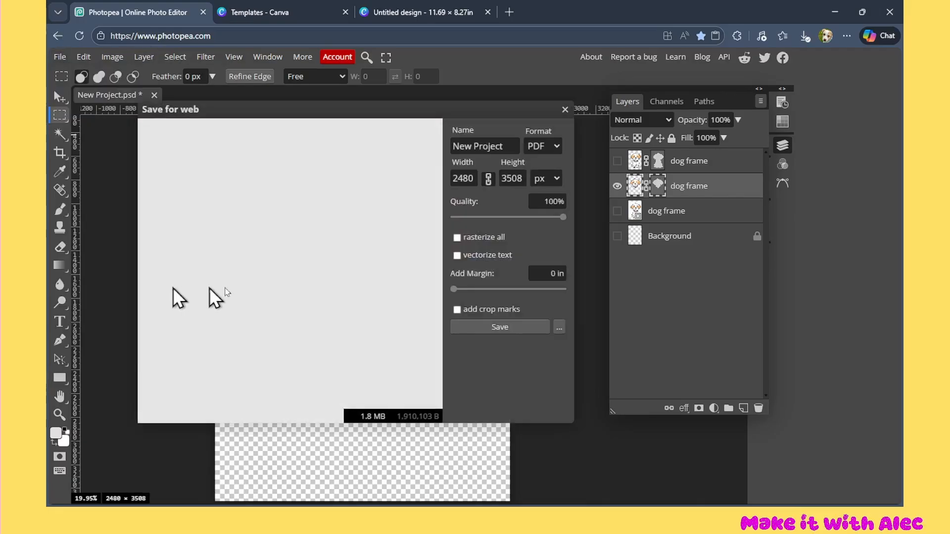
pyautogui.click(497, 327)
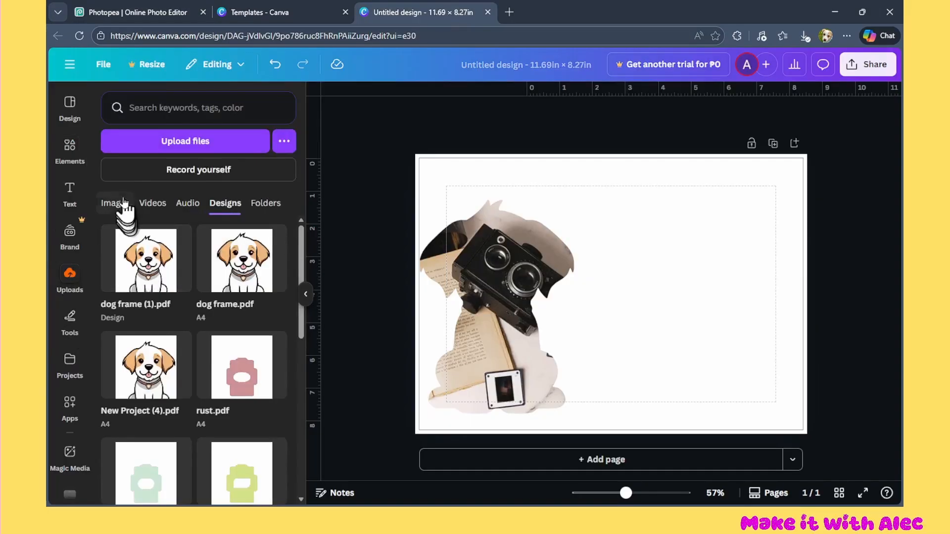
# Switch to Canva, upload New Project (5).pdf and place its dog head on the new second page
pyautogui.click(158, 142)
pyautogui.doubleClick(181, 129)
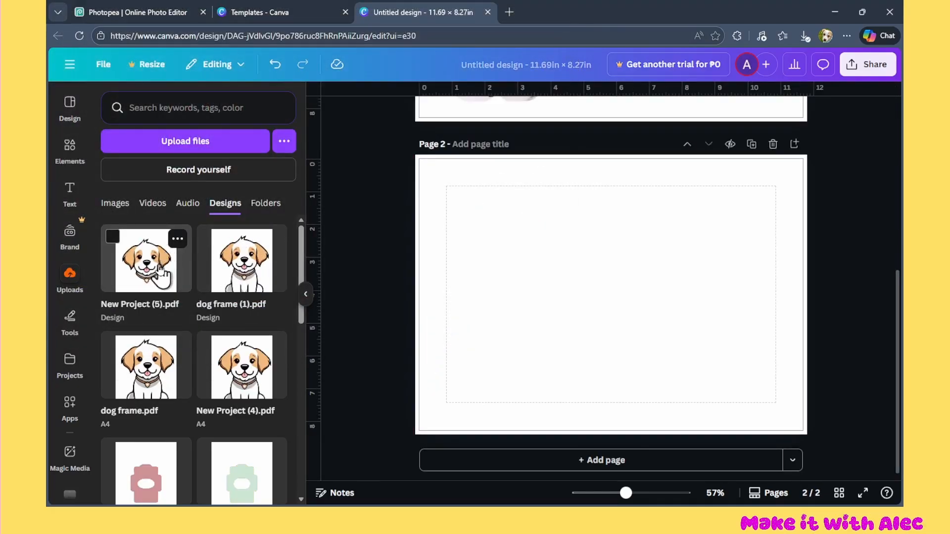
pyautogui.click(161, 271)
# Delete only the image from the dog head frame, move the empty frame up to the page margin and enlarge it to the lower margin
pyautogui.click(607, 193)
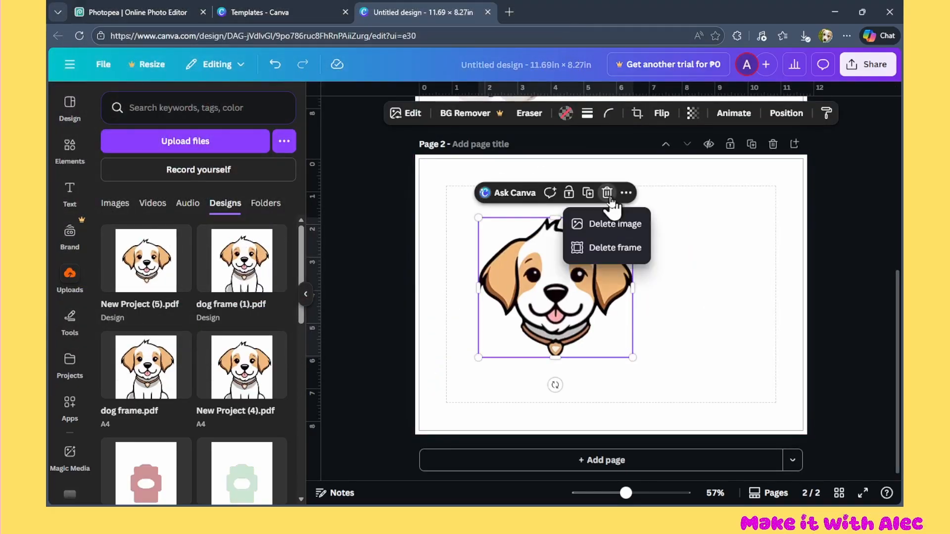
pyautogui.click(636, 228)
pyautogui.moveTo(573, 330); pyautogui.dragTo(563, 299)
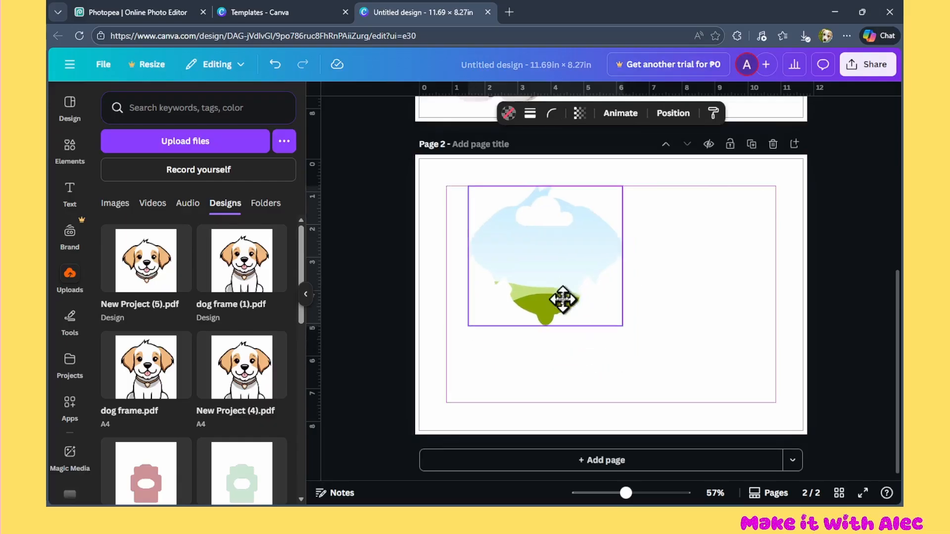
pyautogui.moveTo(623, 326); pyautogui.dragTo(707, 402)
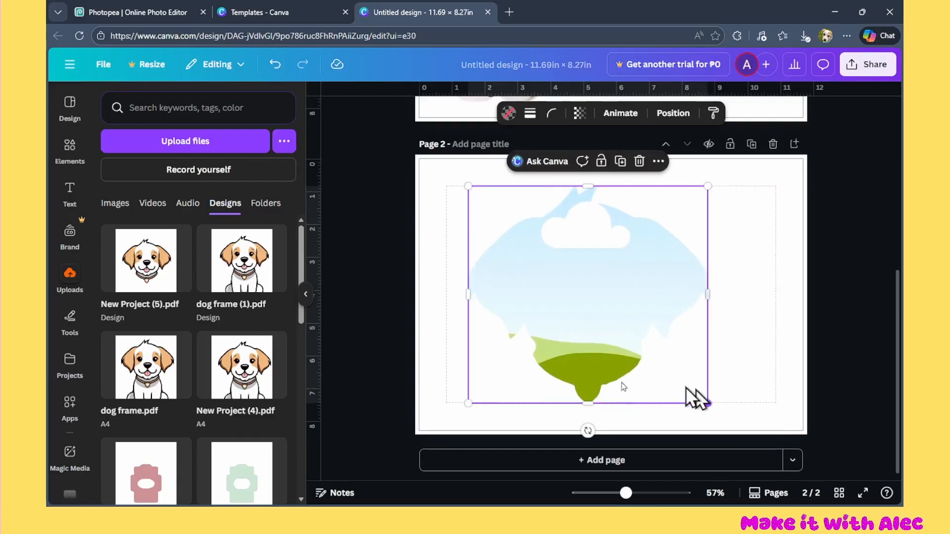
# Search the Photos elements for "dog"
pyautogui.click(59, 150)
pyautogui.scroll(-5, 171, 307)
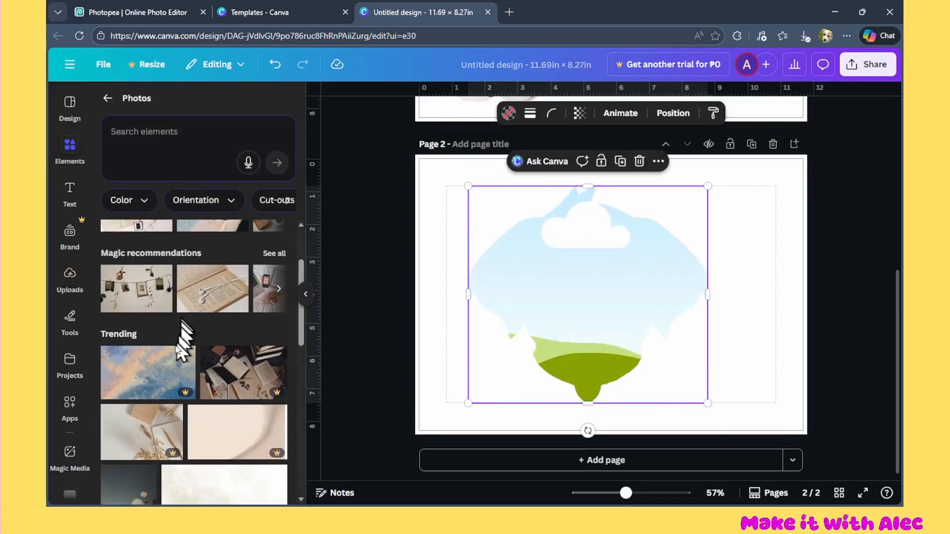
pyautogui.click(195, 128)
pyautogui.write('dog')
pyautogui.press('Return')
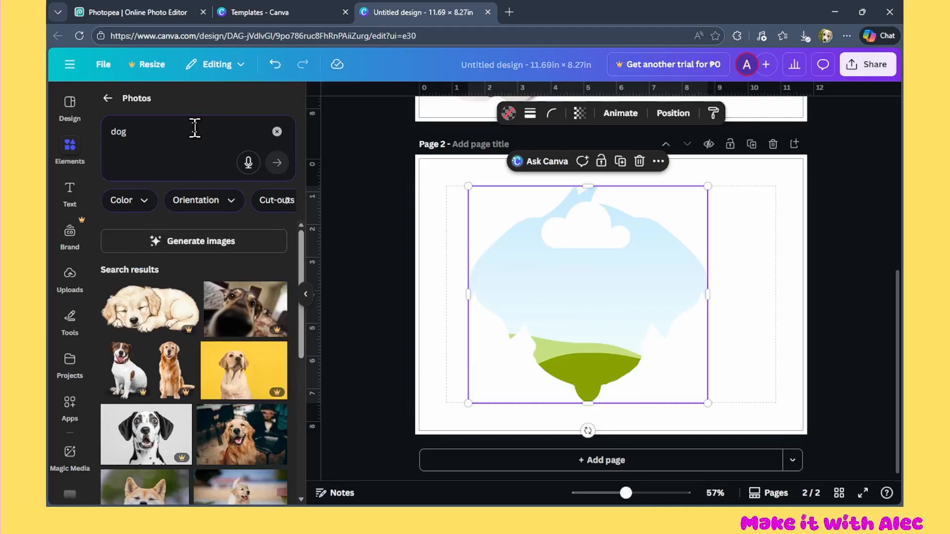
# Fill the dog head frame with the photo of the brown-and-white dog lying on grass, and deselect it
pyautogui.scroll(-3, 113, 386)
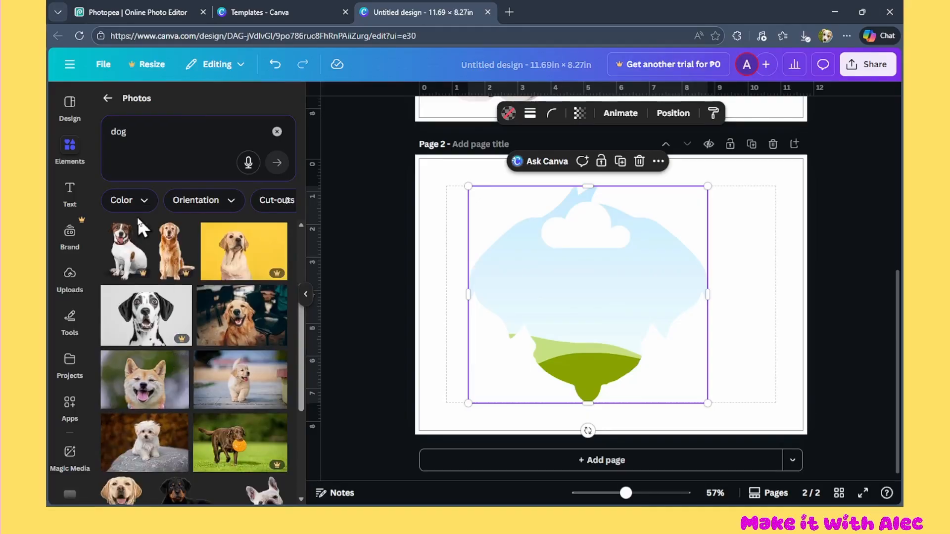
pyautogui.scroll(-3, 124, 341)
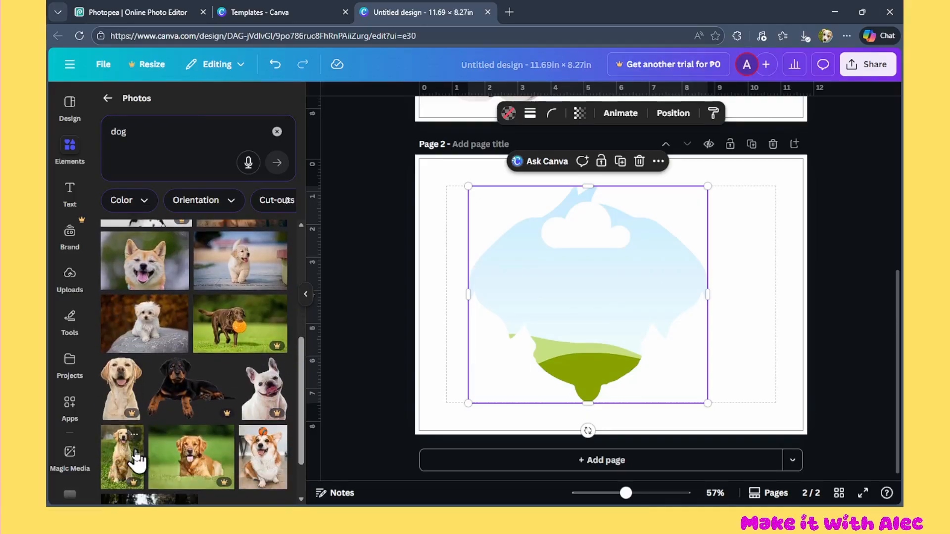
pyautogui.scroll(-2, 153, 326)
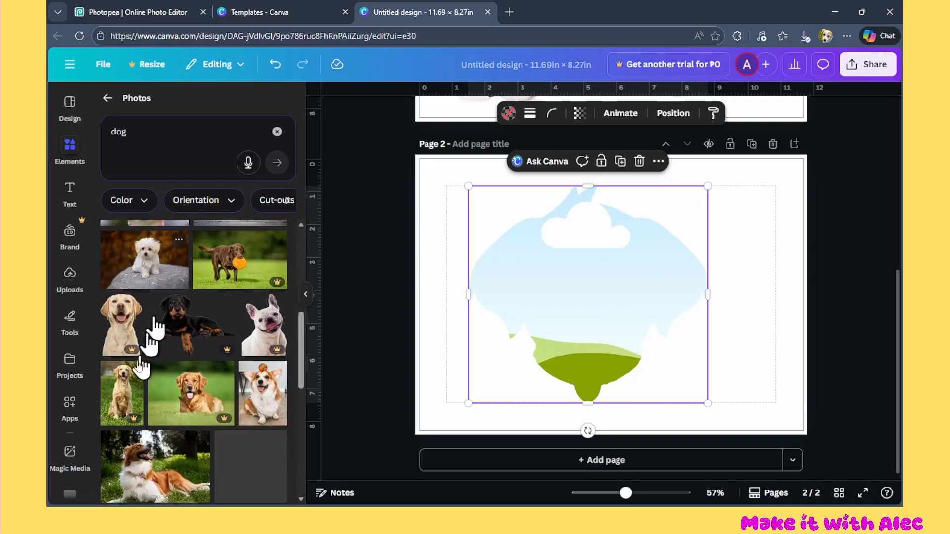
pyautogui.scroll(-2, 141, 366)
pyautogui.moveTo(144, 347); pyautogui.dragTo(557, 307)
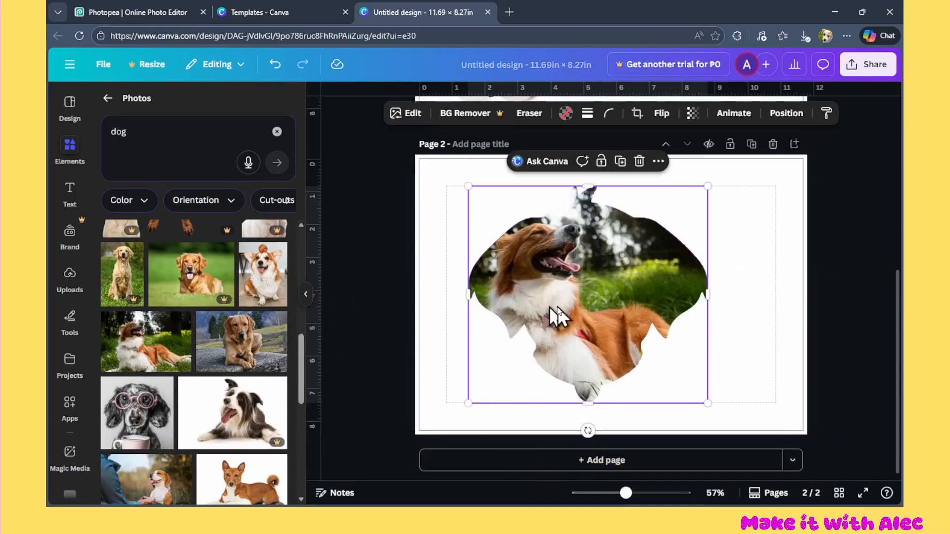
pyautogui.click(406, 275)
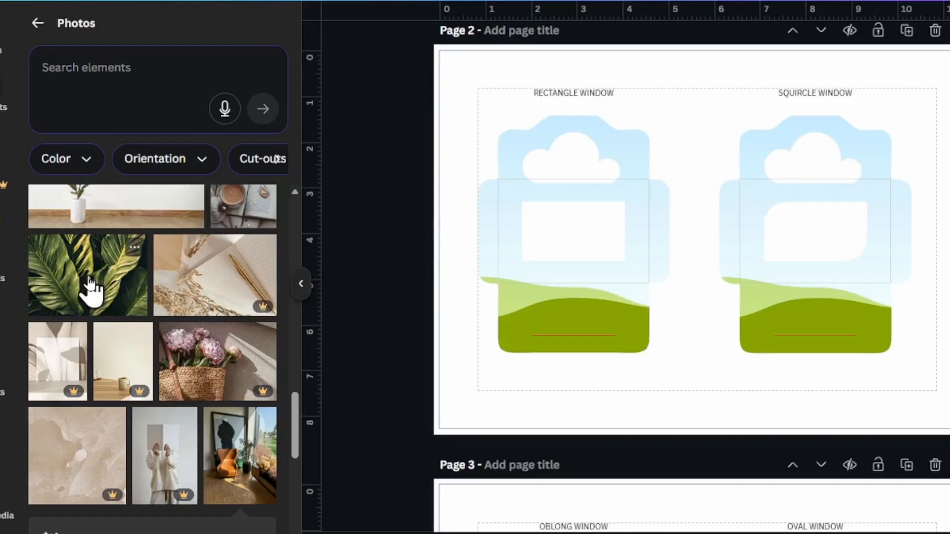
# Fill the rectangle-window envelope frame on page 2 of the envelope design with the blurred peach-and-blue flower photo
pyautogui.scroll(-6, 121, 412)
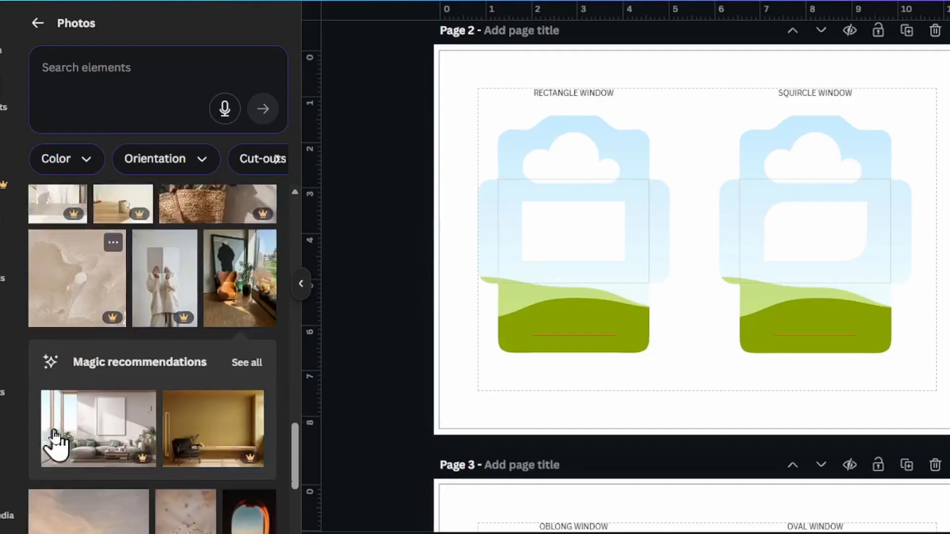
pyautogui.scroll(-8, 54, 441)
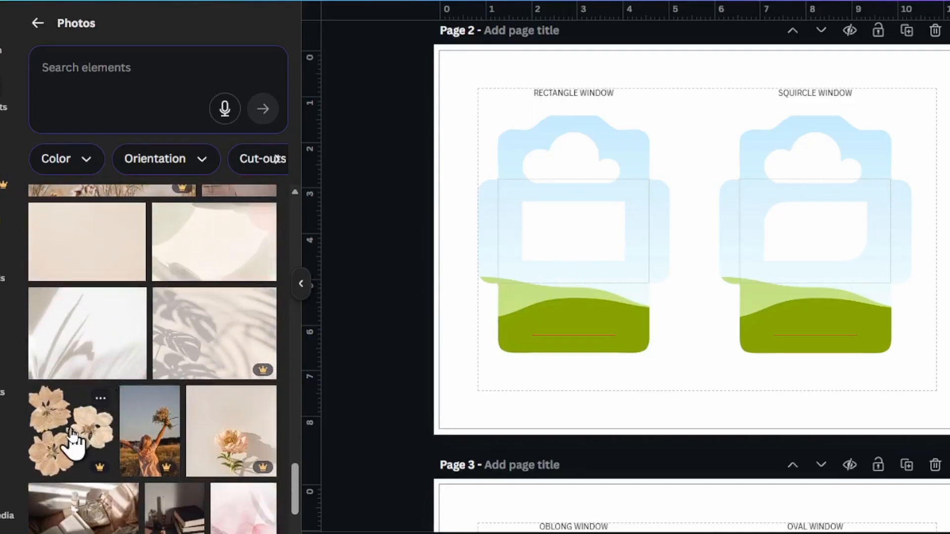
pyautogui.scroll(-4, 130, 383)
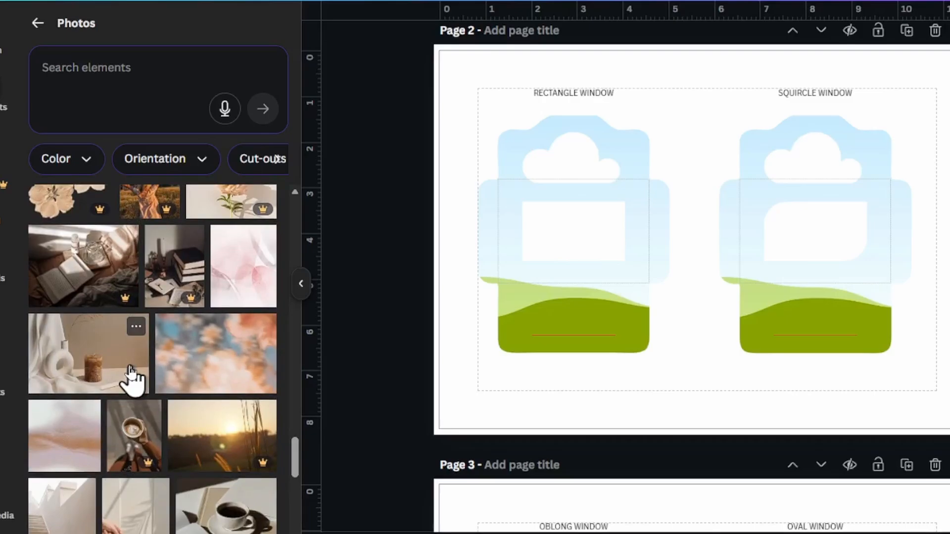
pyautogui.moveTo(161, 379); pyautogui.dragTo(530, 201)
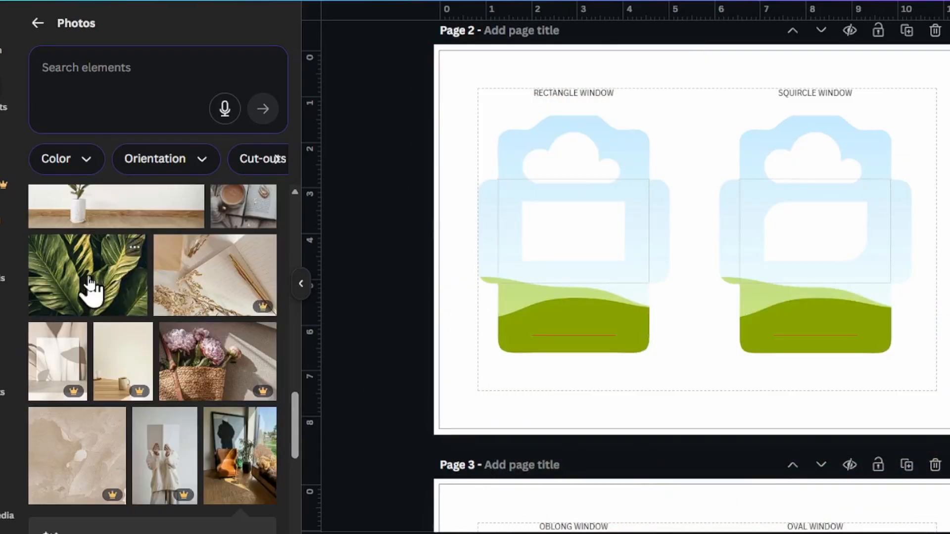
pyautogui.scroll(-10, 55, 438)
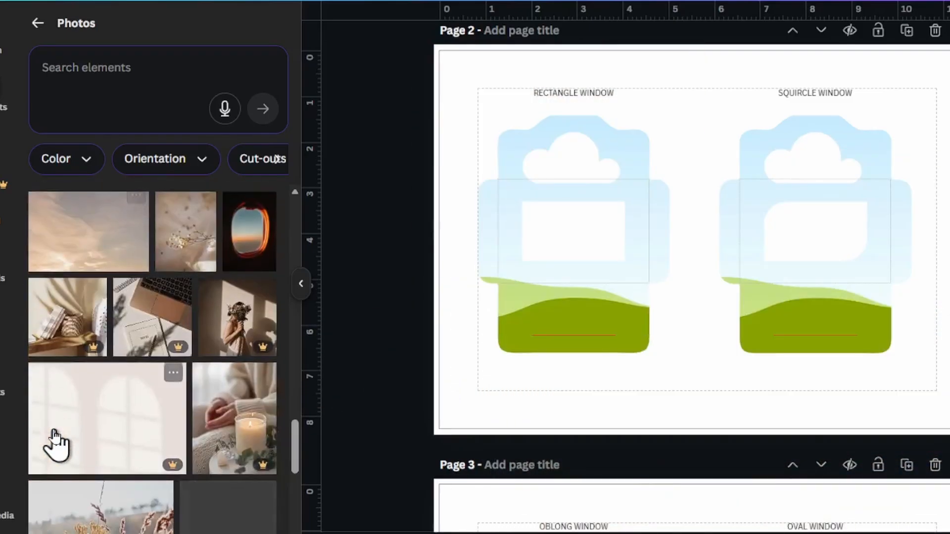
pyautogui.scroll(-5, 69, 435)
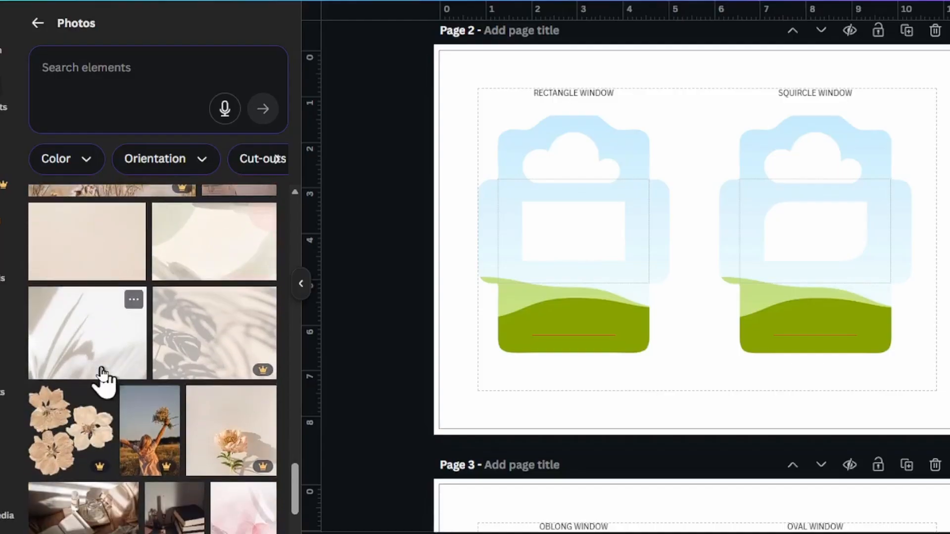
pyautogui.scroll(-4, 131, 379)
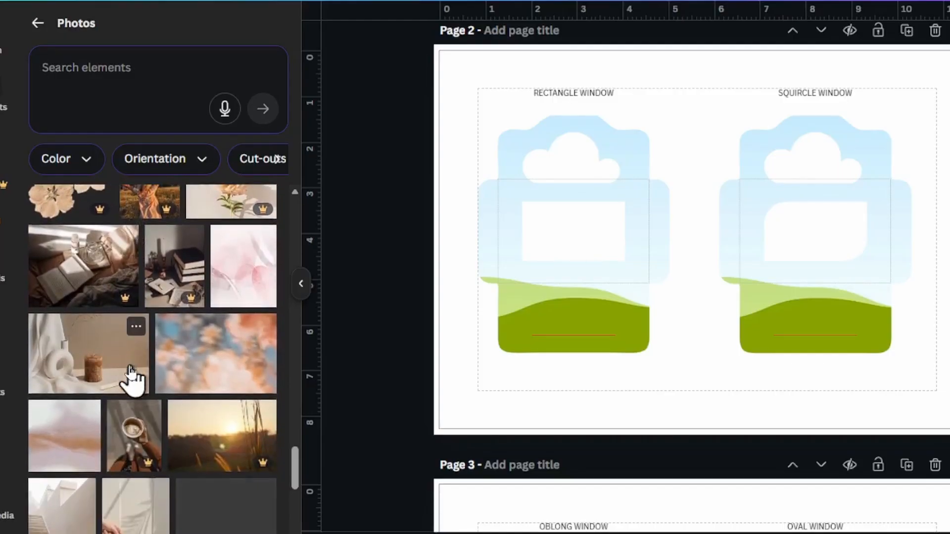
pyautogui.moveTo(164, 378); pyautogui.dragTo(494, 282)
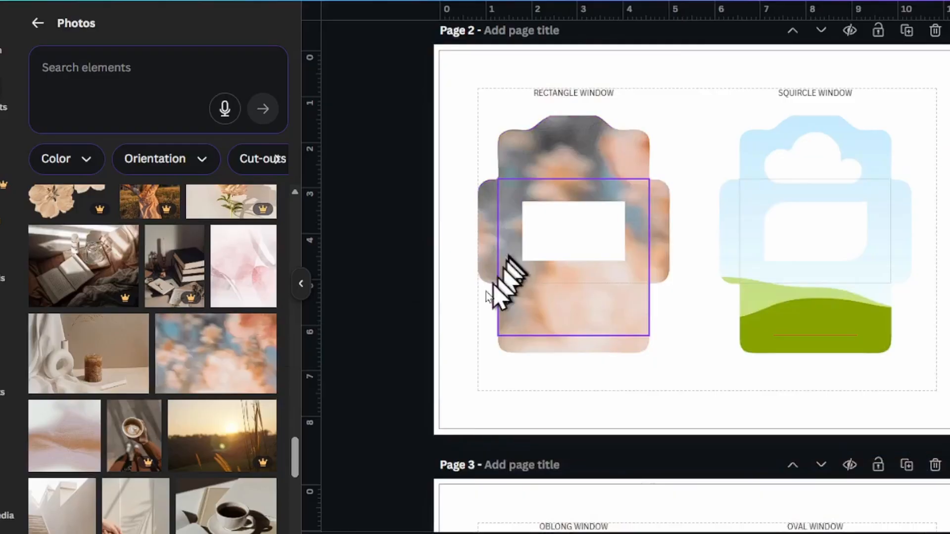
# Fill the squircle-window envelope frame with the yellow flower photo from the magic recommendations
pyautogui.scroll(-3, 149, 400)
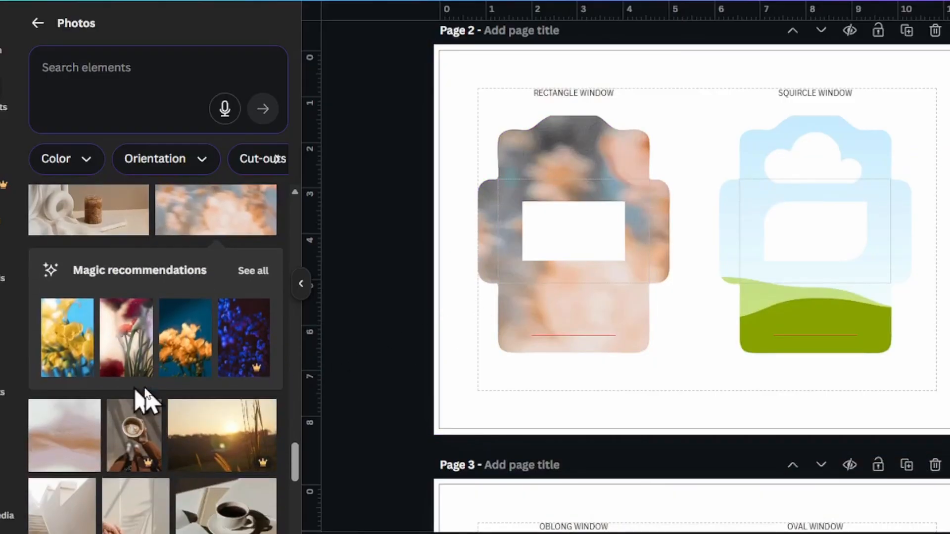
pyautogui.moveTo(85, 371); pyautogui.dragTo(756, 193)
# Fill the oval-window envelope frame on page 3 with the poolside photo of a wine glass and sunglasses
pyautogui.scroll(-6, 614, 360)
pyautogui.scroll(-5, 594, 362)
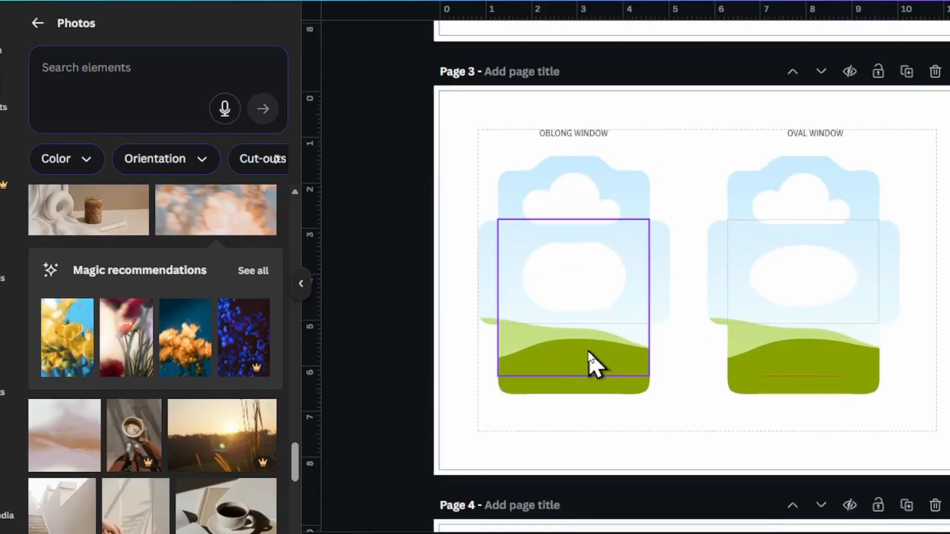
pyautogui.scroll(2, 595, 365)
pyautogui.scroll(-2, 206, 491)
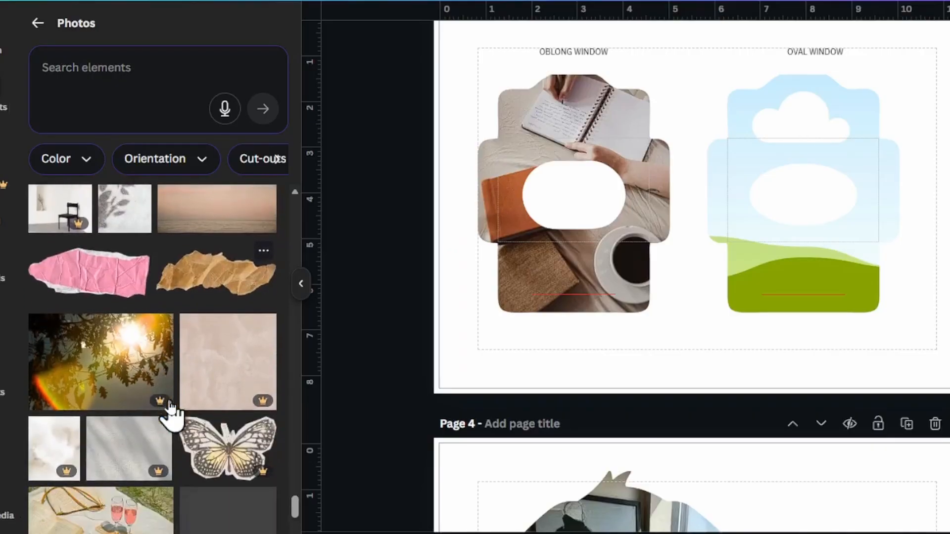
pyautogui.scroll(-5, 170, 418)
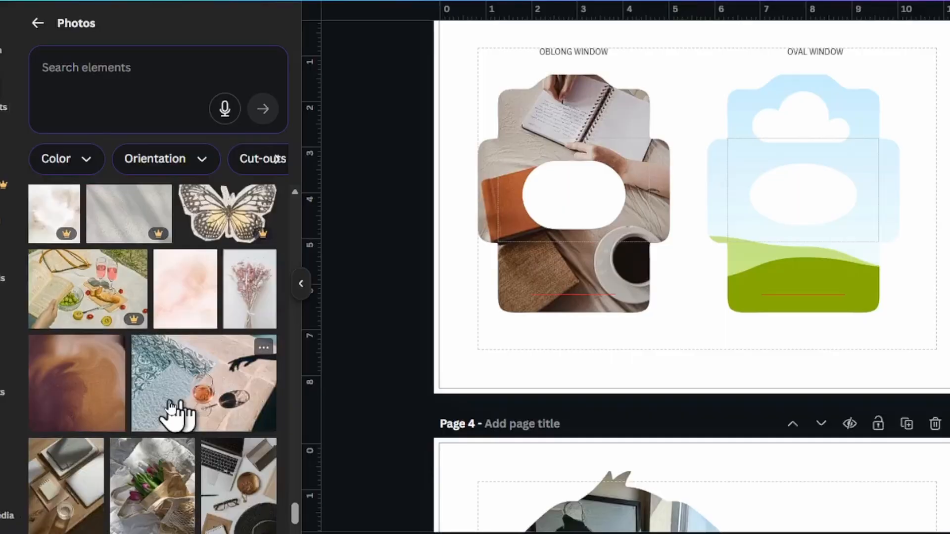
pyautogui.moveTo(172, 406); pyautogui.dragTo(740, 165)
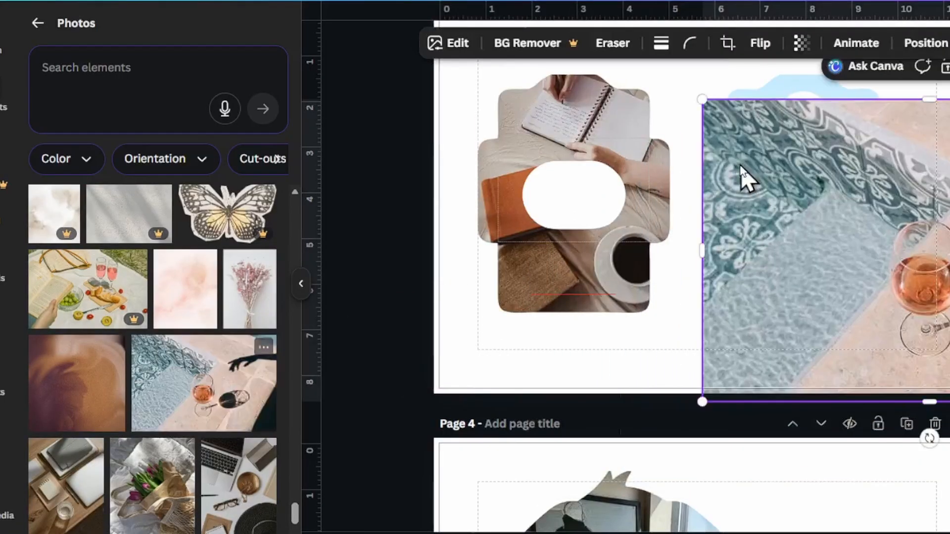
pyautogui.moveTo(788, 194); pyautogui.dragTo(816, 129)
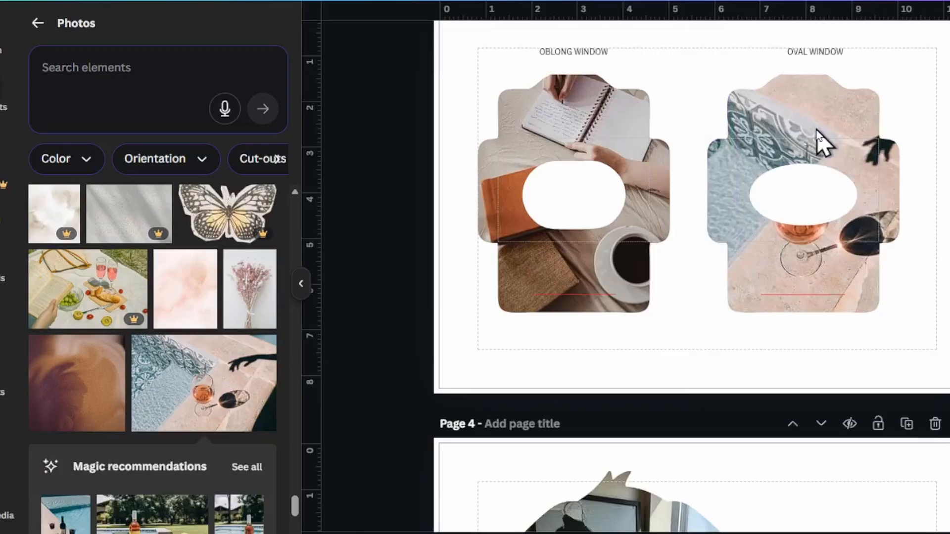
# Examine the position, size and further options of the oval-window envelope frame, and deselect it
pyautogui.click(770, 115)
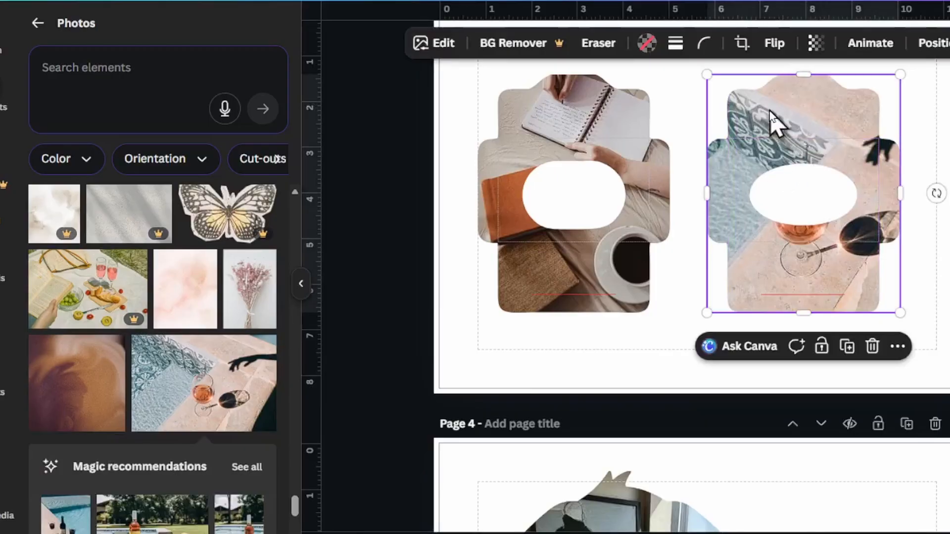
pyautogui.click(935, 44)
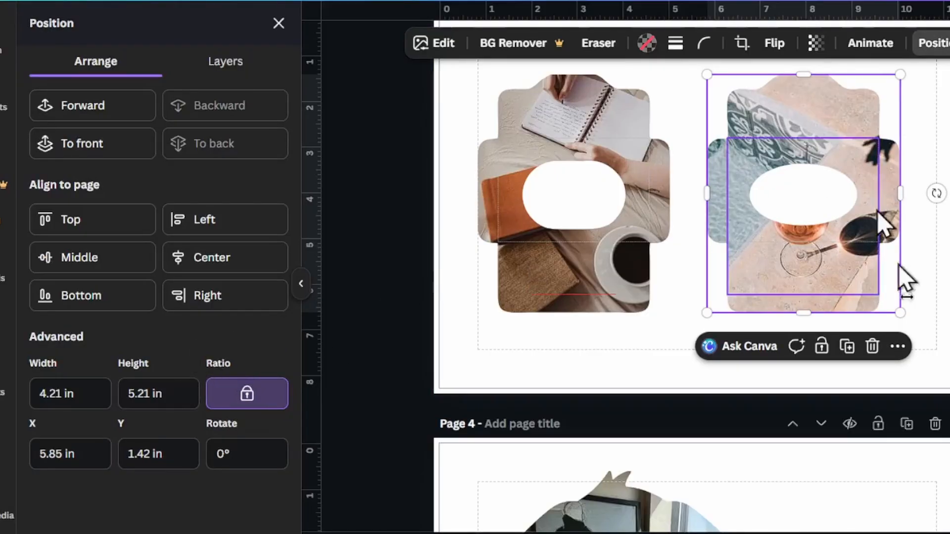
pyautogui.click(898, 347)
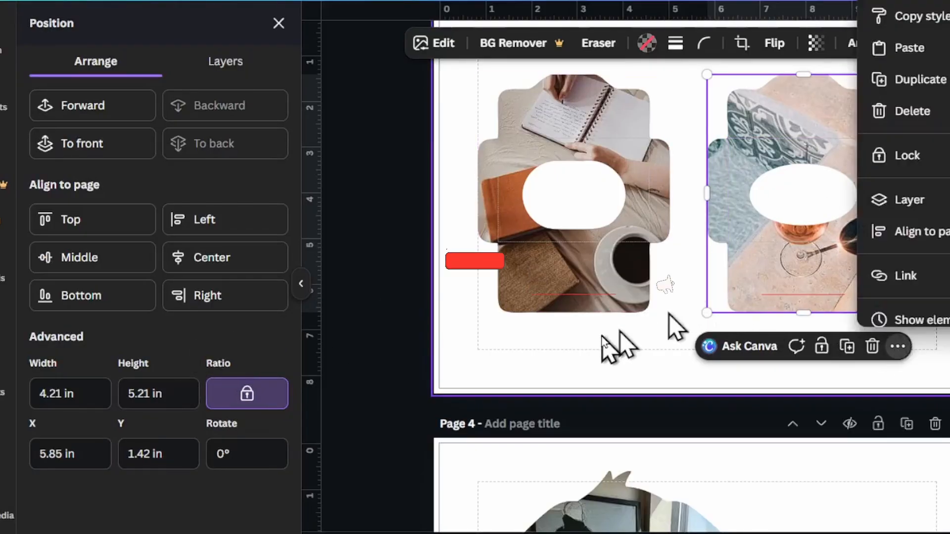
pyautogui.click(613, 360)
pyautogui.scroll(-1, 620, 370)
pyautogui.scroll(2, 621, 371)
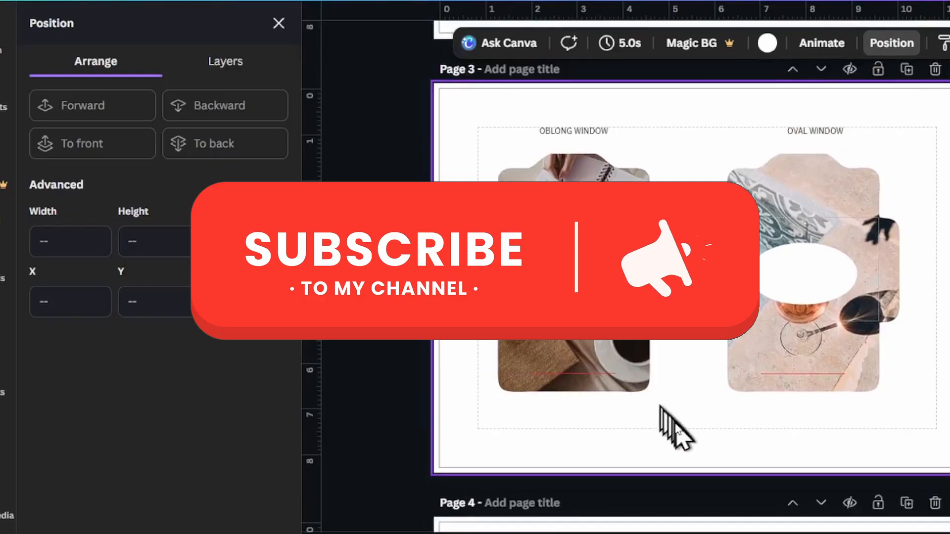